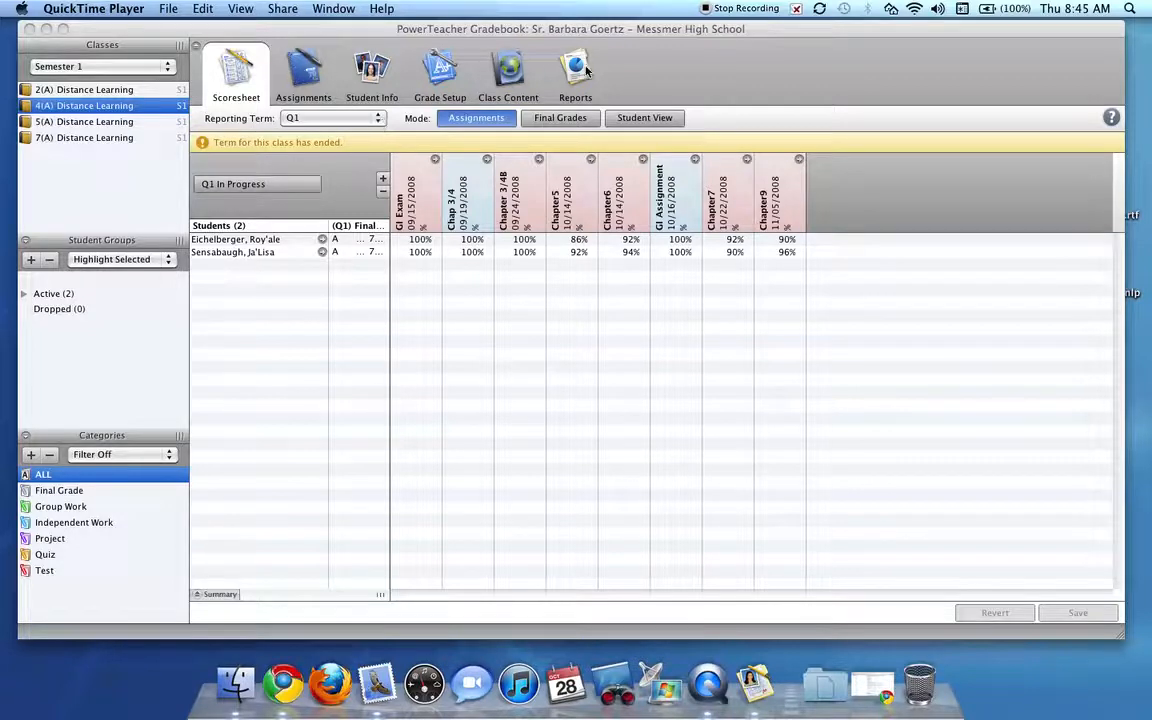
# Create a new assignment for the selected class and name it "Pg. 31 Review Questions".
pyautogui.click(308, 72)
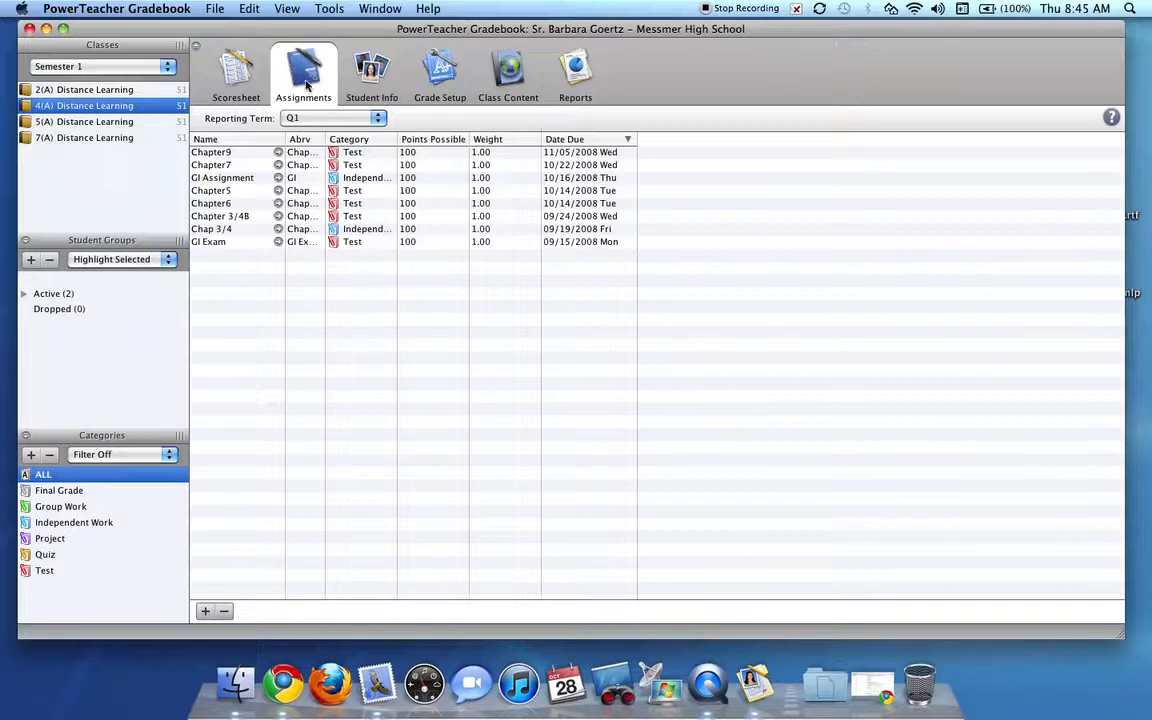
pyautogui.click(205, 612)
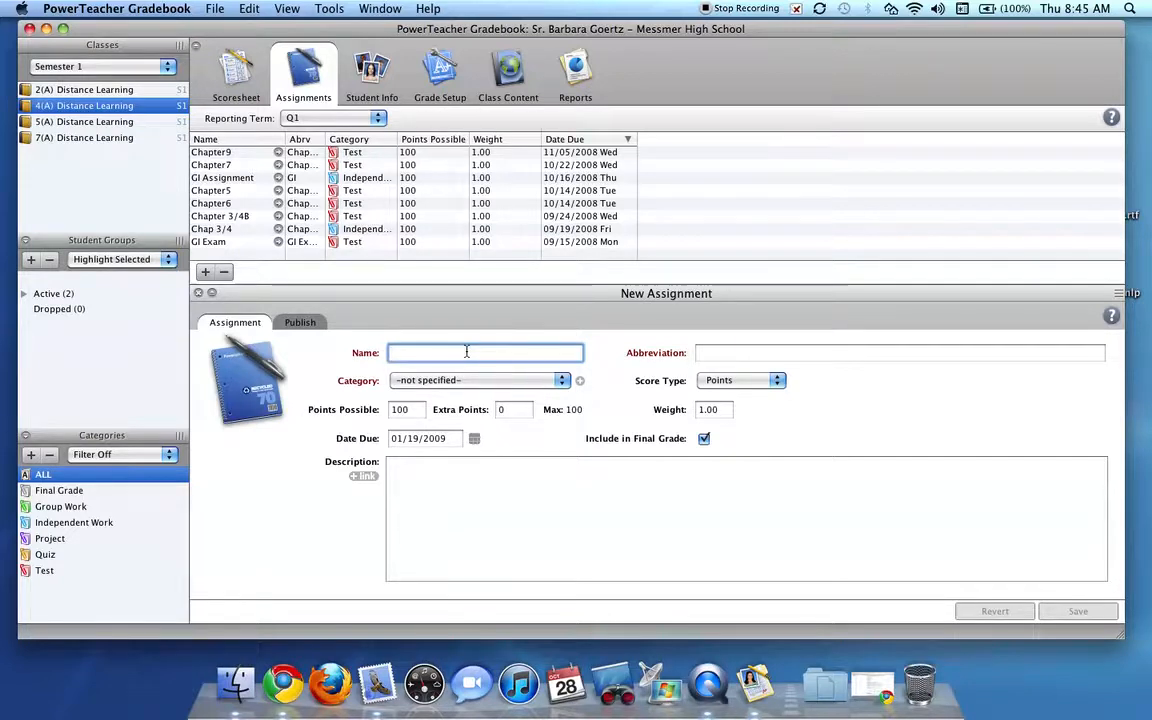
pyautogui.write('P')
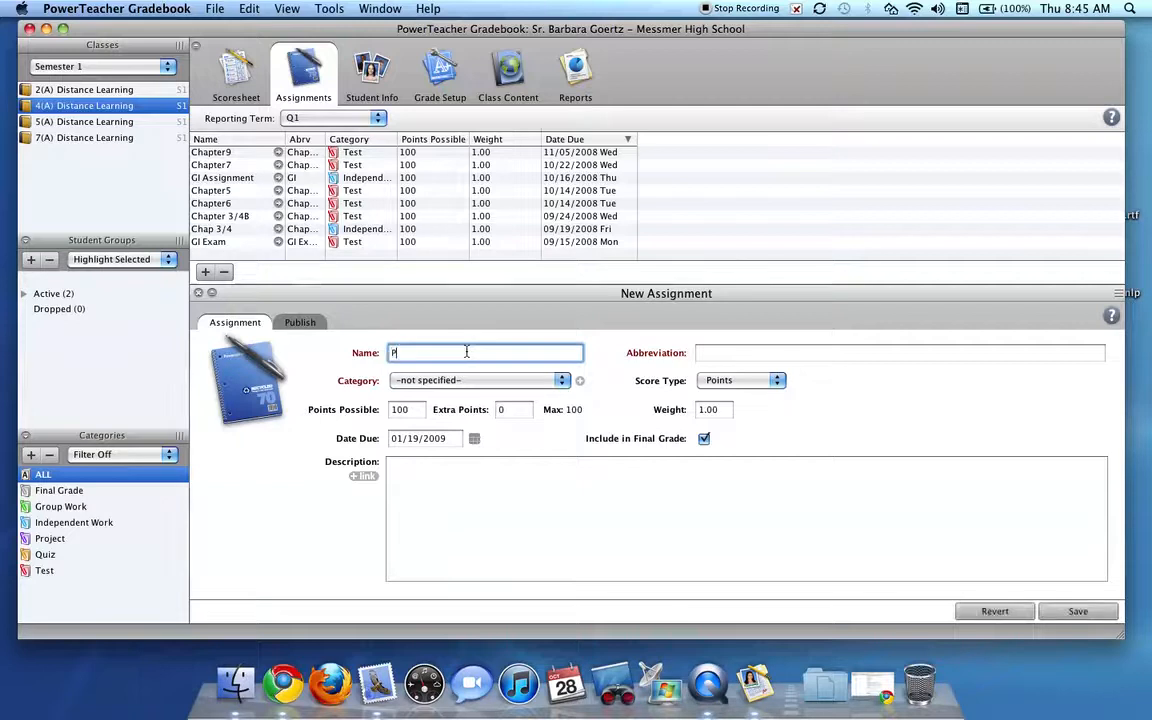
pyautogui.write('a. 31 Questions')
pyautogui.press('BackSpace')
pyautogui.press('BackSpace')
pyautogui.press('BackSpace')
pyautogui.press('BackSpace')
pyautogui.press('BackSpace')
pyautogui.press('BackSpace')
pyautogui.press('BackSpace')
pyautogui.press('BackSpace')
pyautogui.press('BackSpace')
pyautogui.write('Review Questions')
pyautogui.press('Tab')
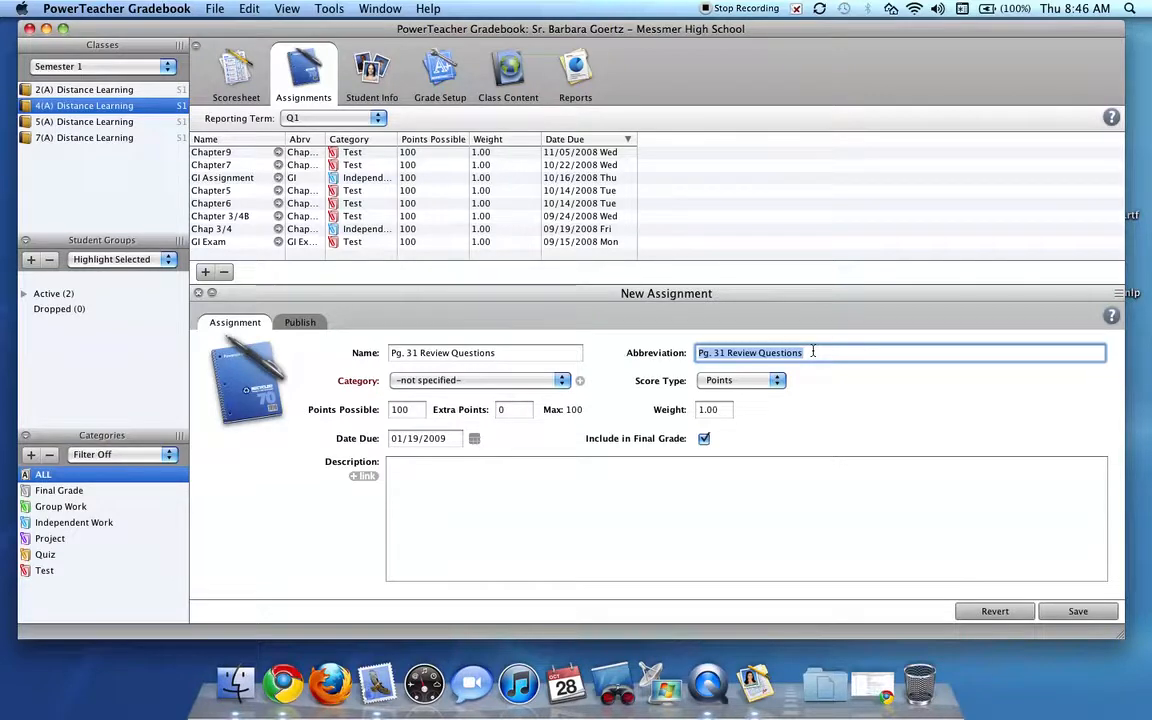
# Replace the new assignment's suggested abbreviation with "P 31 Review".
pyautogui.press('BackSpace')
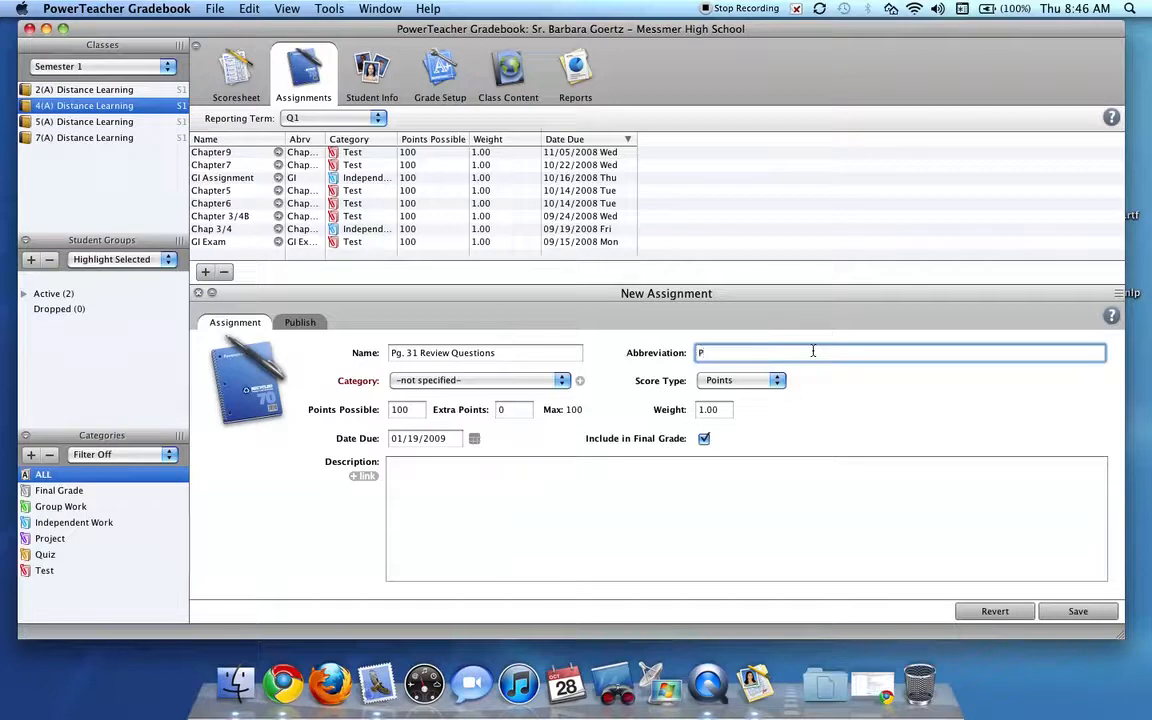
pyautogui.write('P 31')
pyautogui.write(' Questions')
pyautogui.press('BackSpace')
pyautogui.press('BackSpace')
pyautogui.press('BackSpace')
pyautogui.press('BackSpace')
pyautogui.press('BackSpace')
pyautogui.press('BackSpace')
pyautogui.write('Review')
# Assign the new assignment to the Independent Work category and set its score type to Percentage.
pyautogui.click(563, 383)
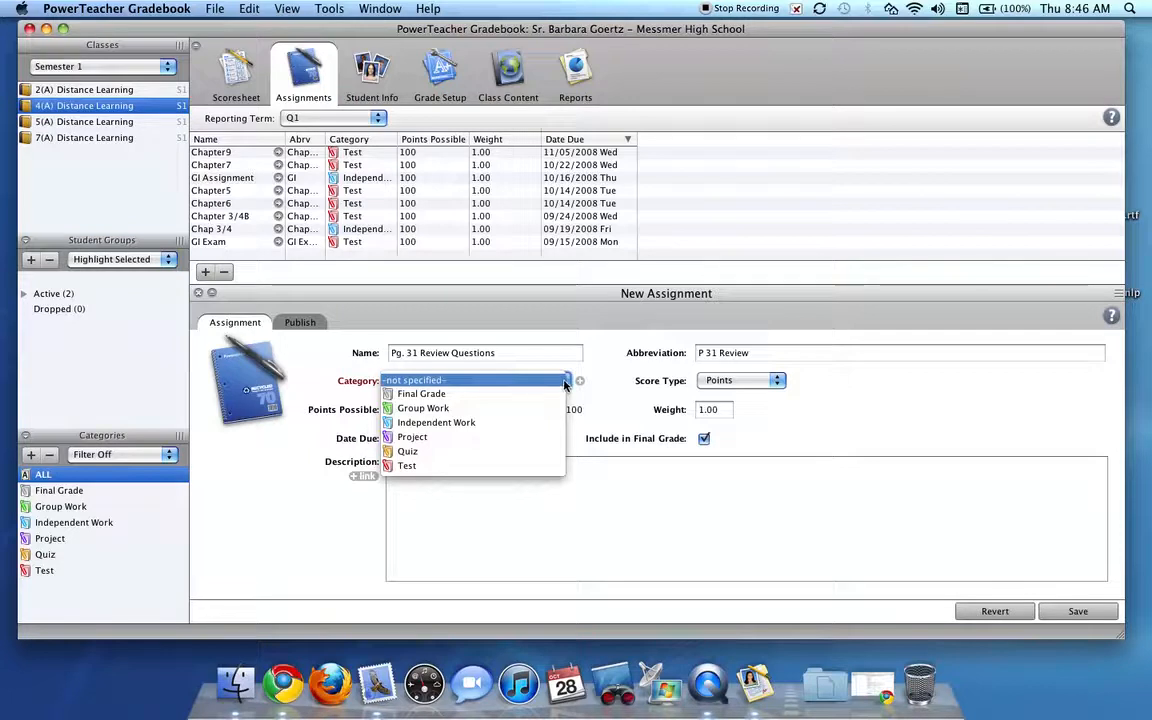
pyautogui.click(492, 425)
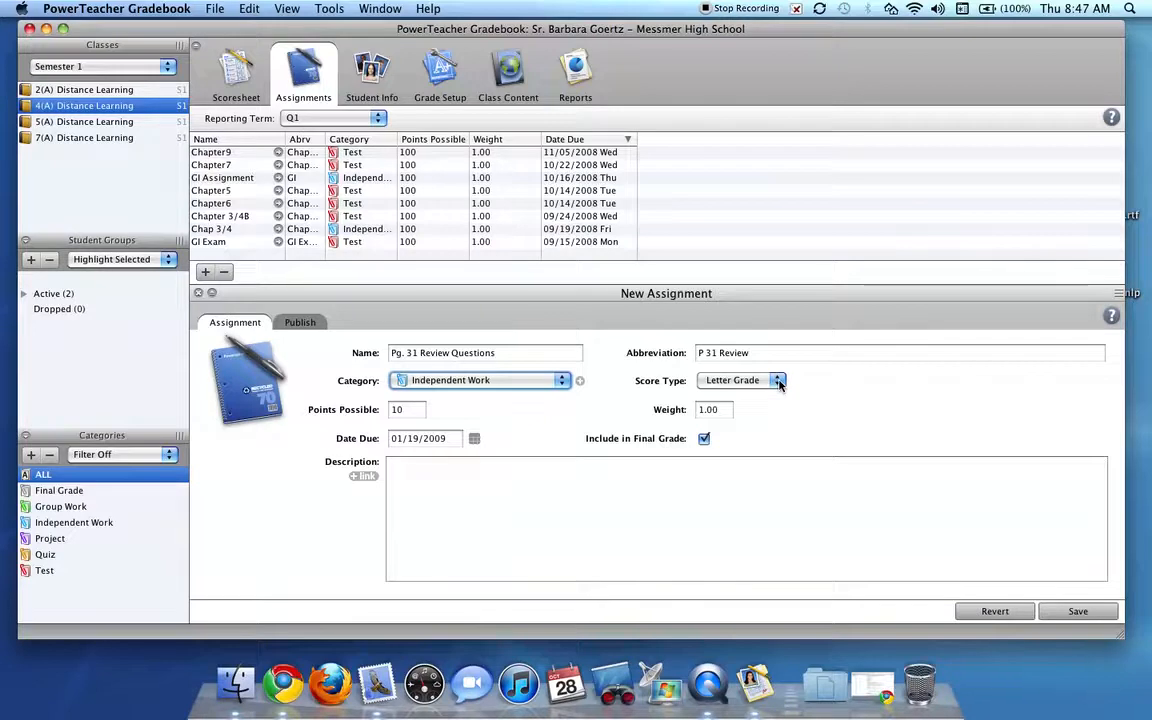
pyautogui.click(778, 383)
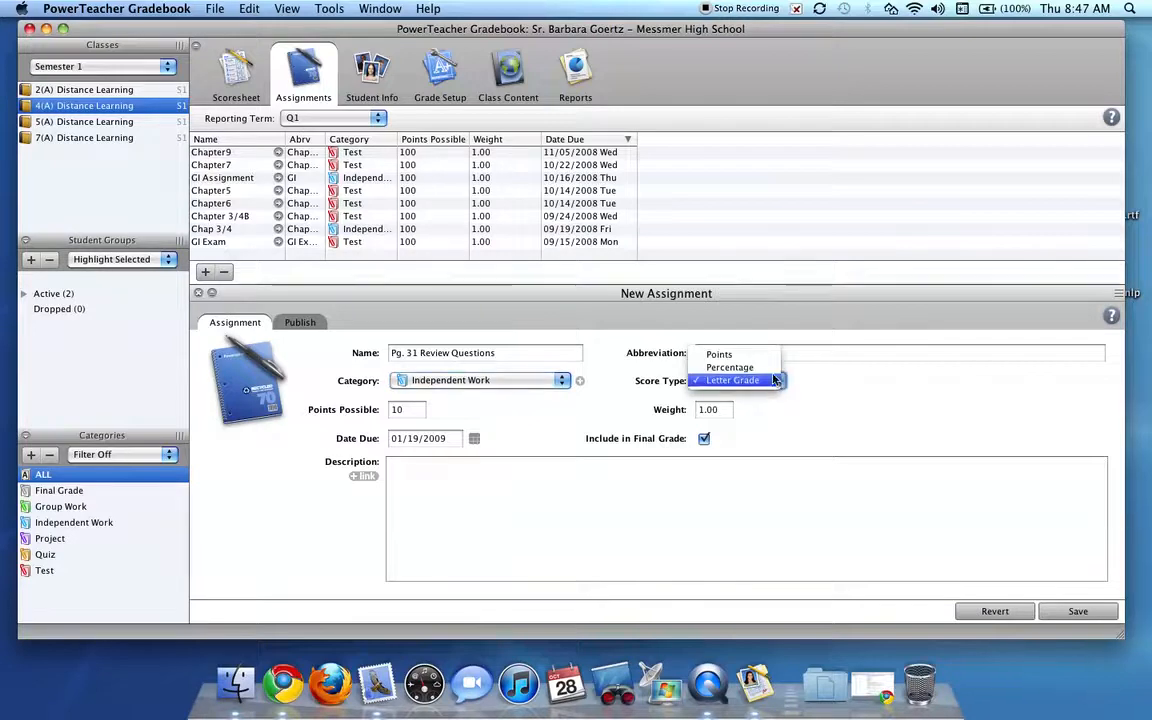
pyautogui.click(750, 367)
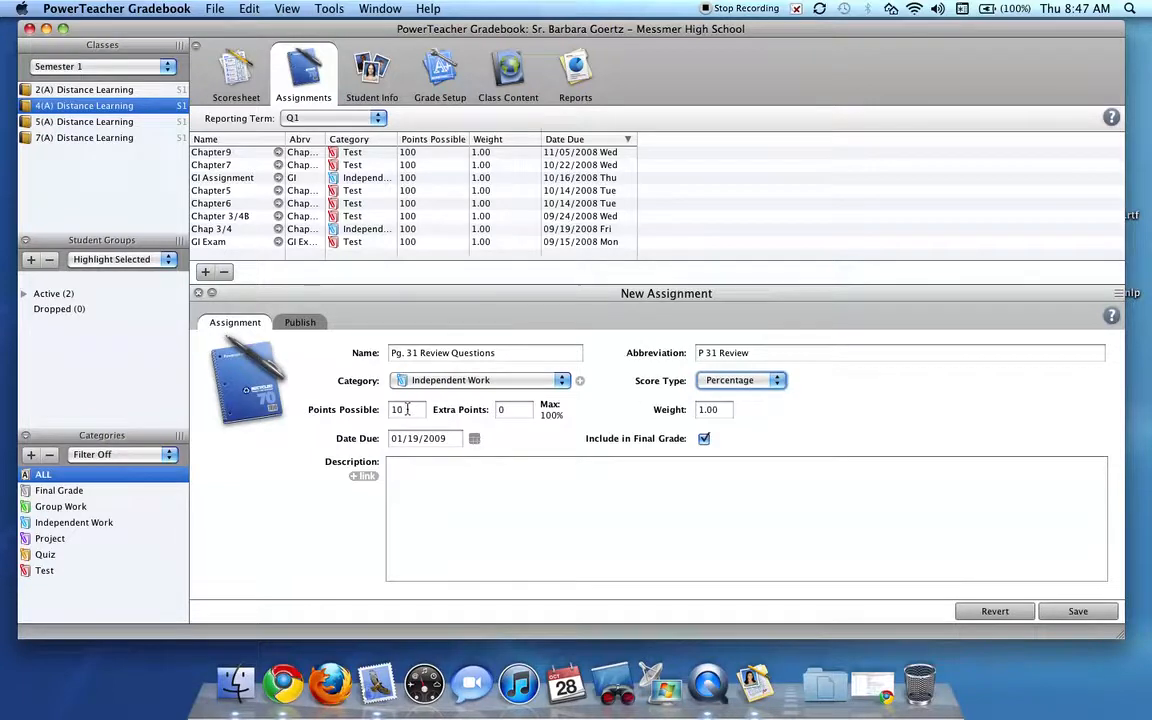
# Set the new assignment's points possible to 100.
pyautogui.moveTo(407, 409); pyautogui.dragTo(388, 410)
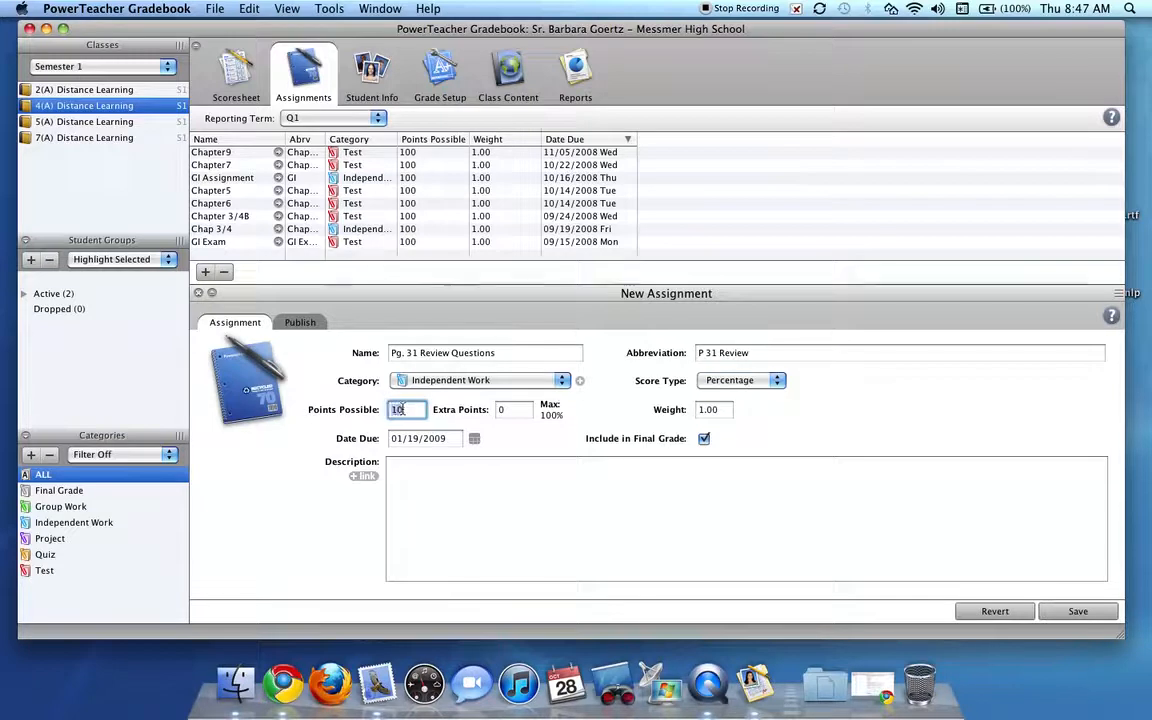
pyautogui.write('100')
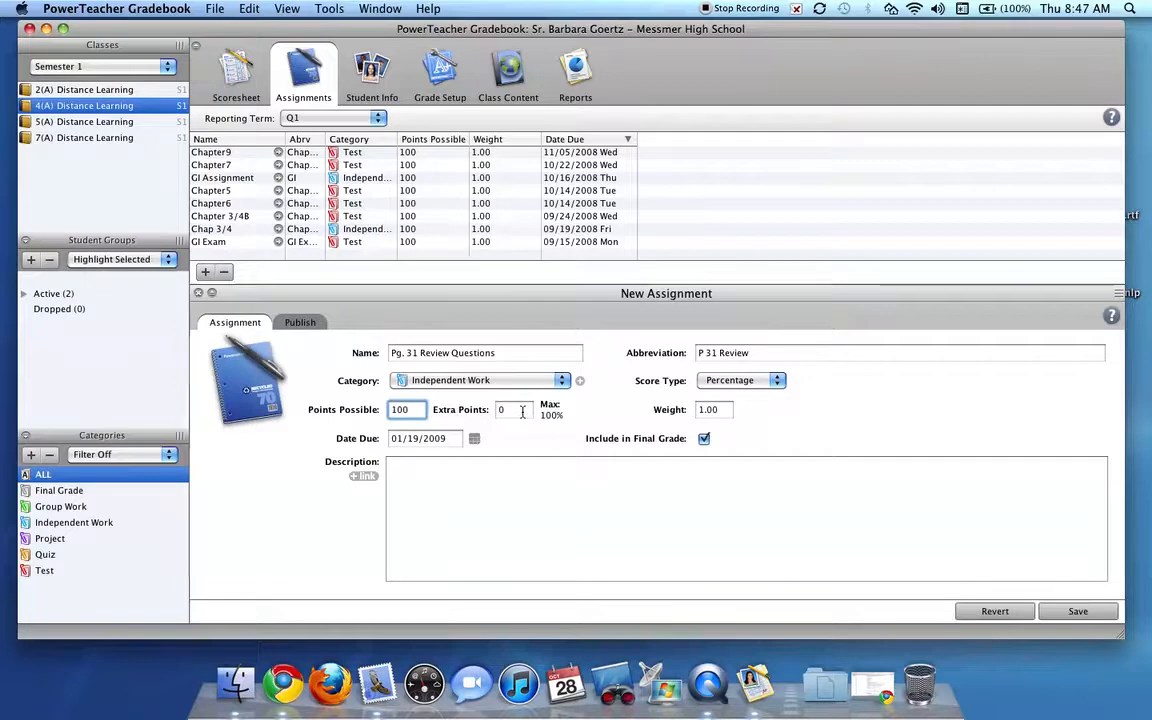
pyautogui.click(723, 409)
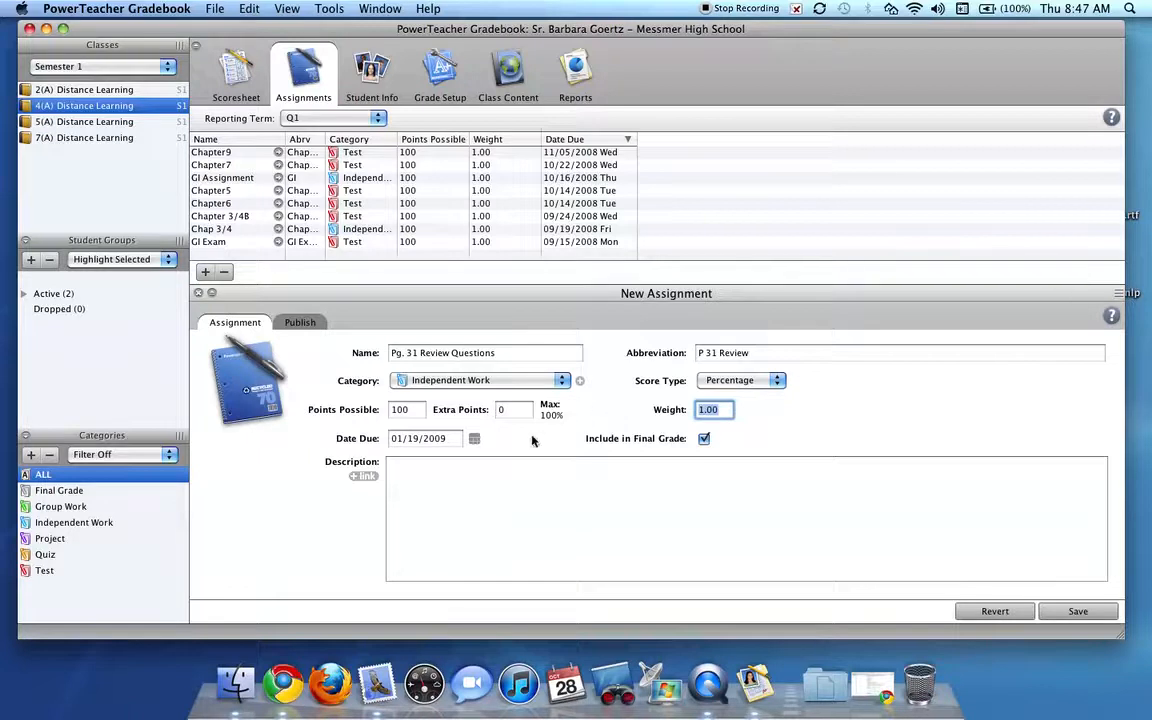
# Set the new assignment's due date to 01/23/2009 using the calendar.
pyautogui.click(474, 441)
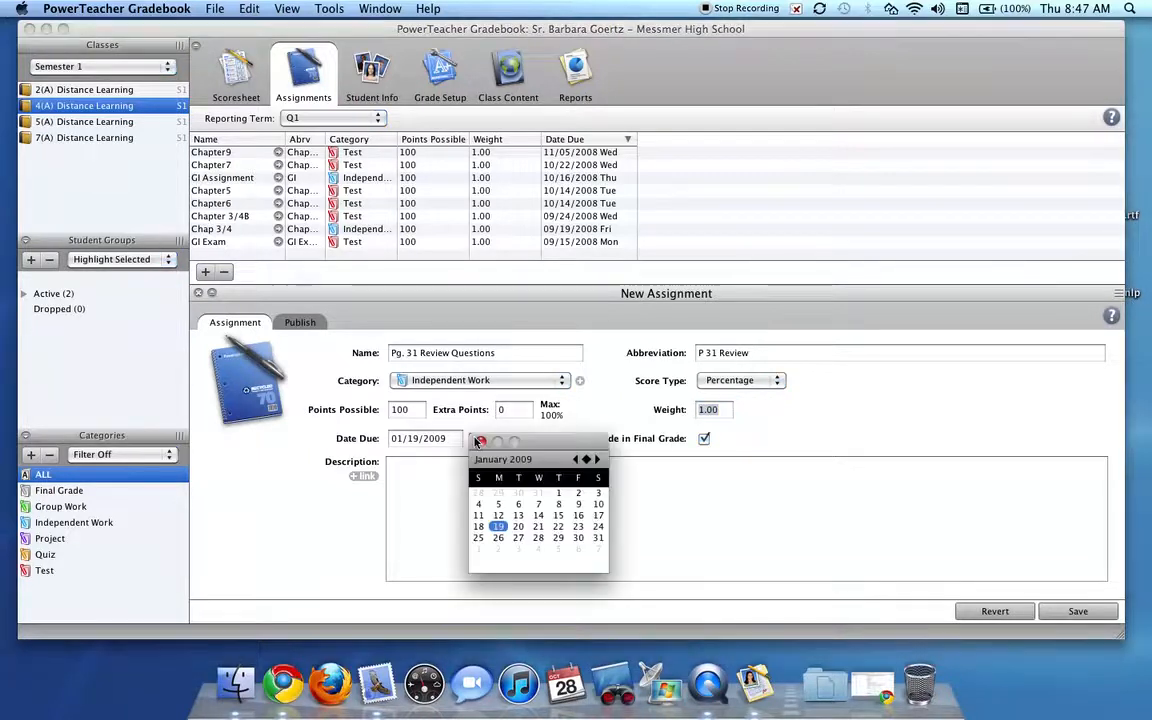
pyautogui.click(481, 443)
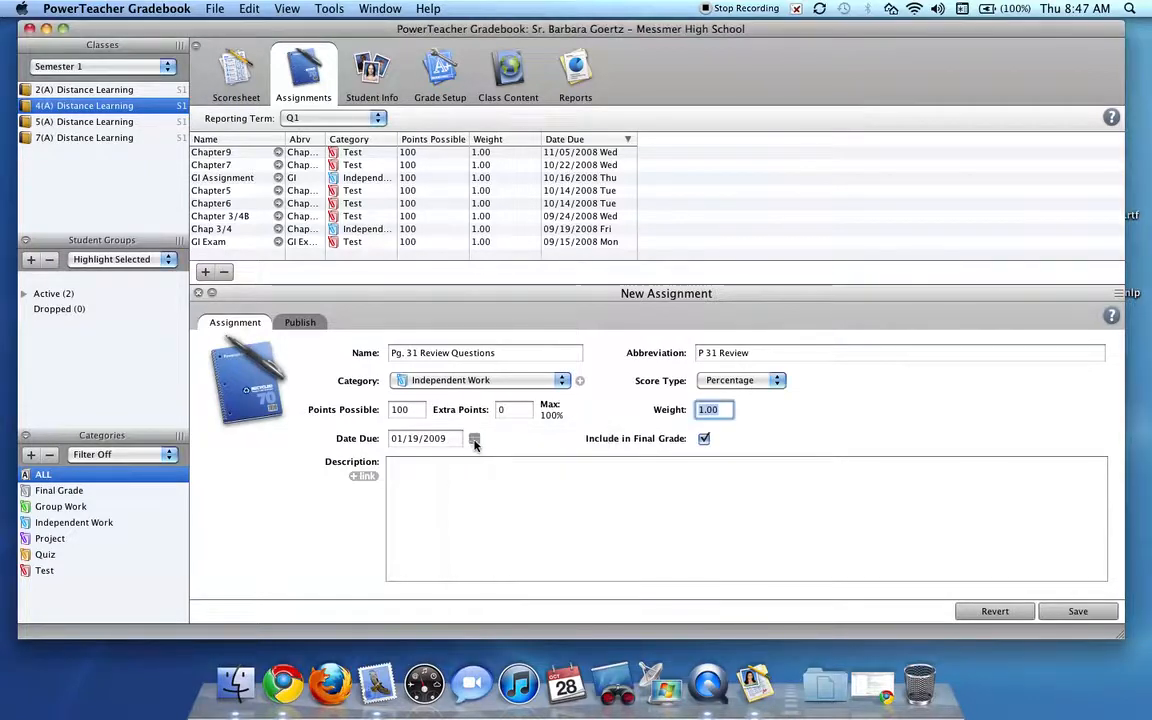
pyautogui.click(470, 439)
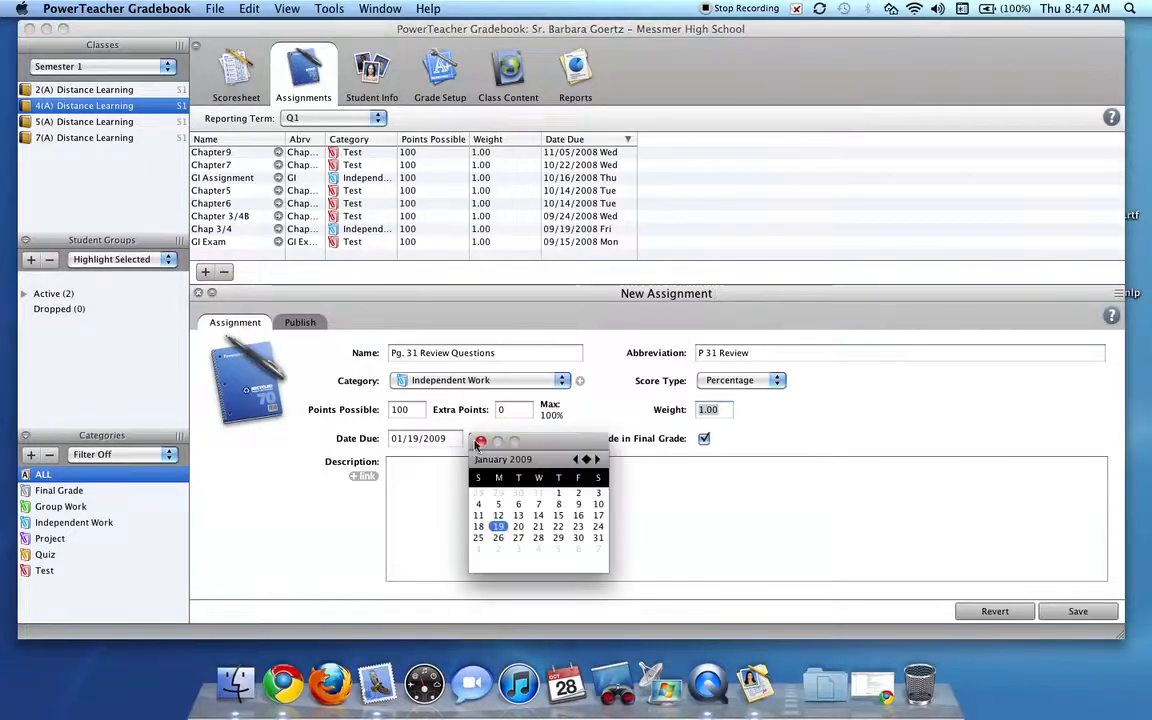
pyautogui.click(578, 527)
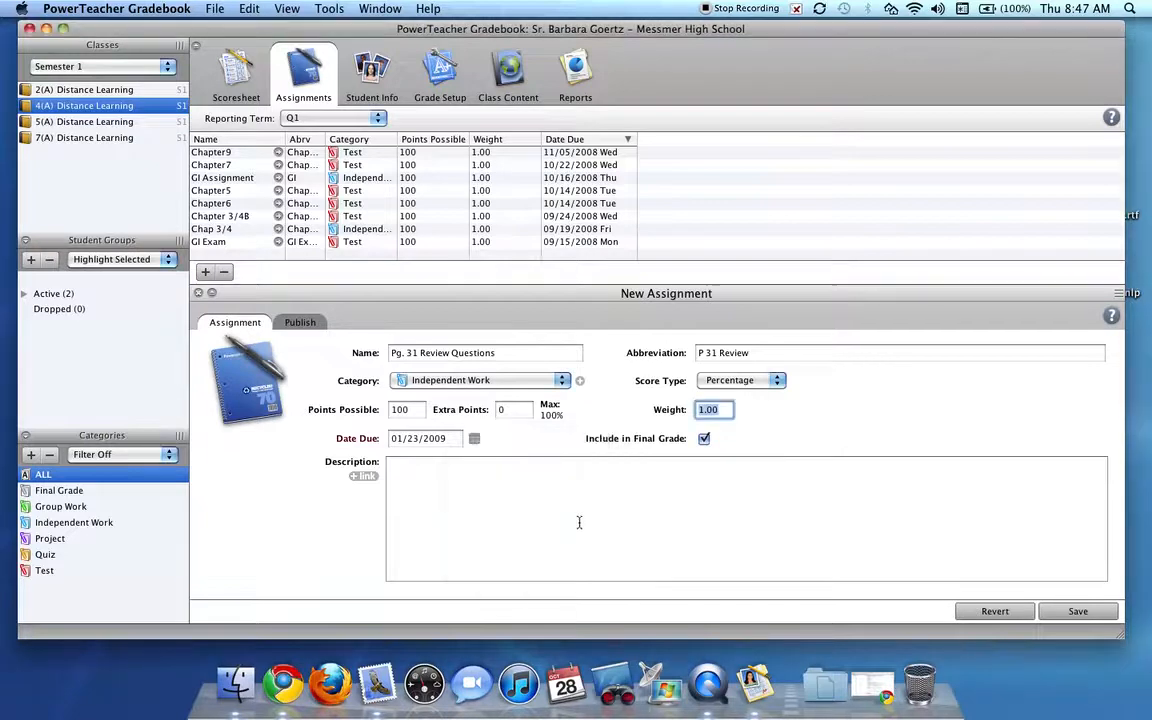
# Enter the description "This was independent work completing questions found at the end of Chapter 1. Students were asked to answer several review questions in complete sentences.".
pyautogui.click(407, 476)
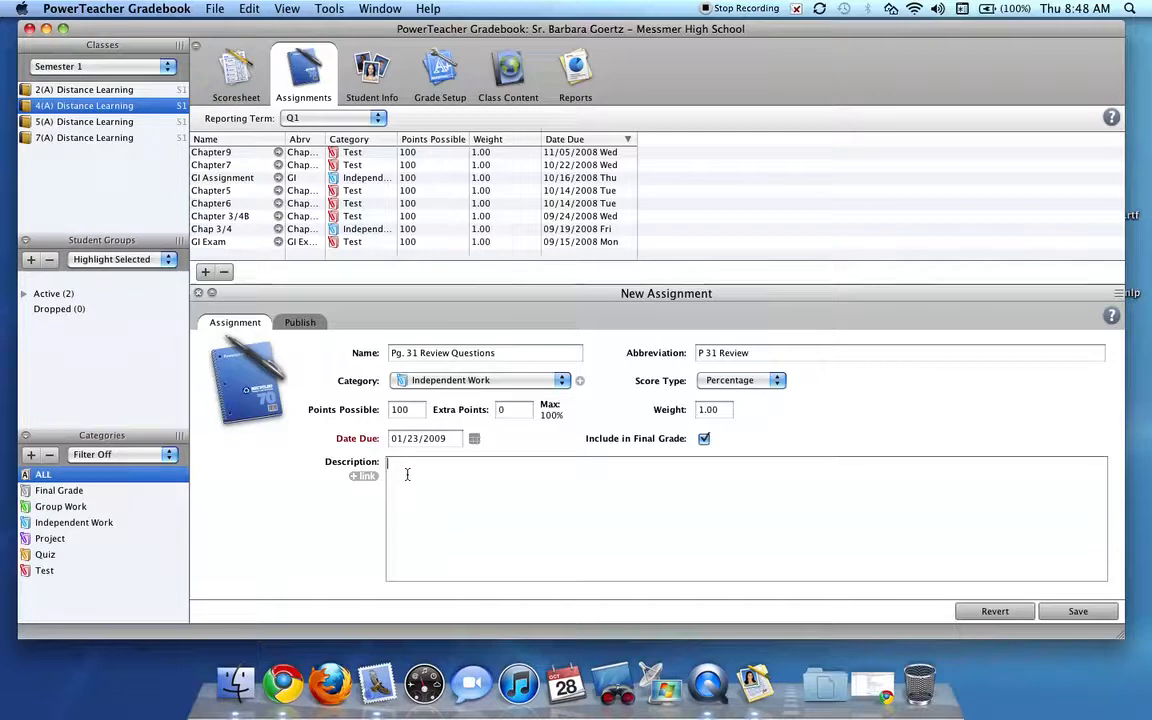
pyautogui.write('This')
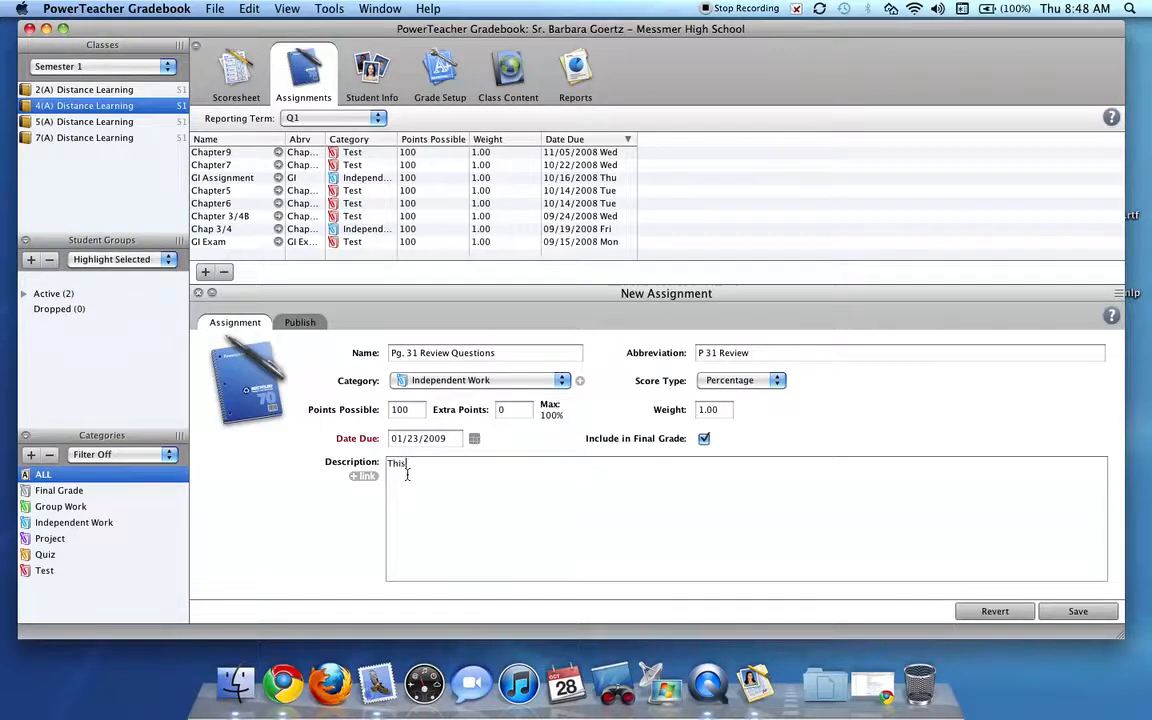
pyautogui.write(' was independent work complet')
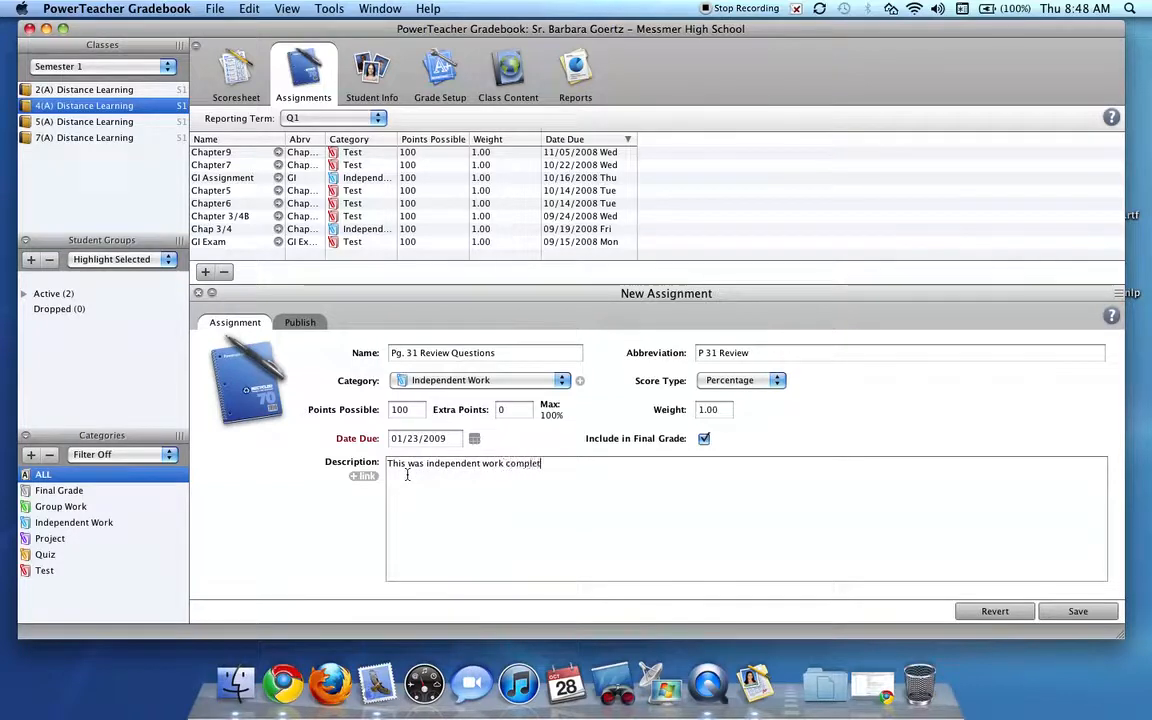
pyautogui.write('ing que')
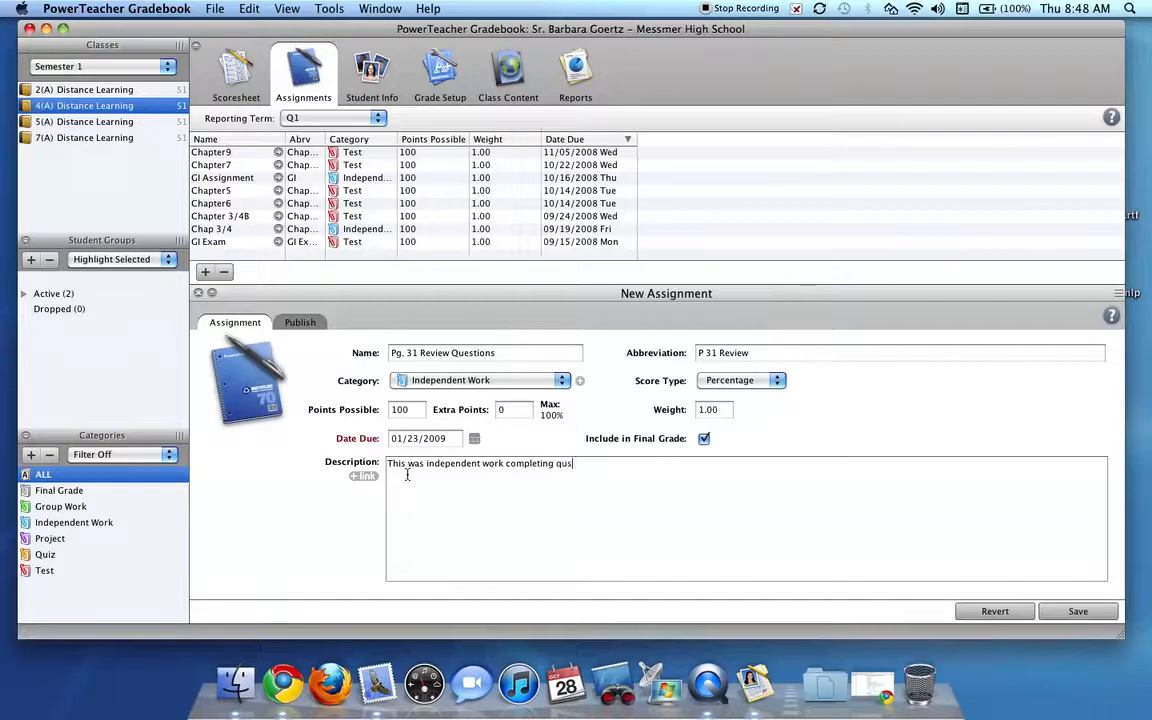
pyautogui.write('stions found ')
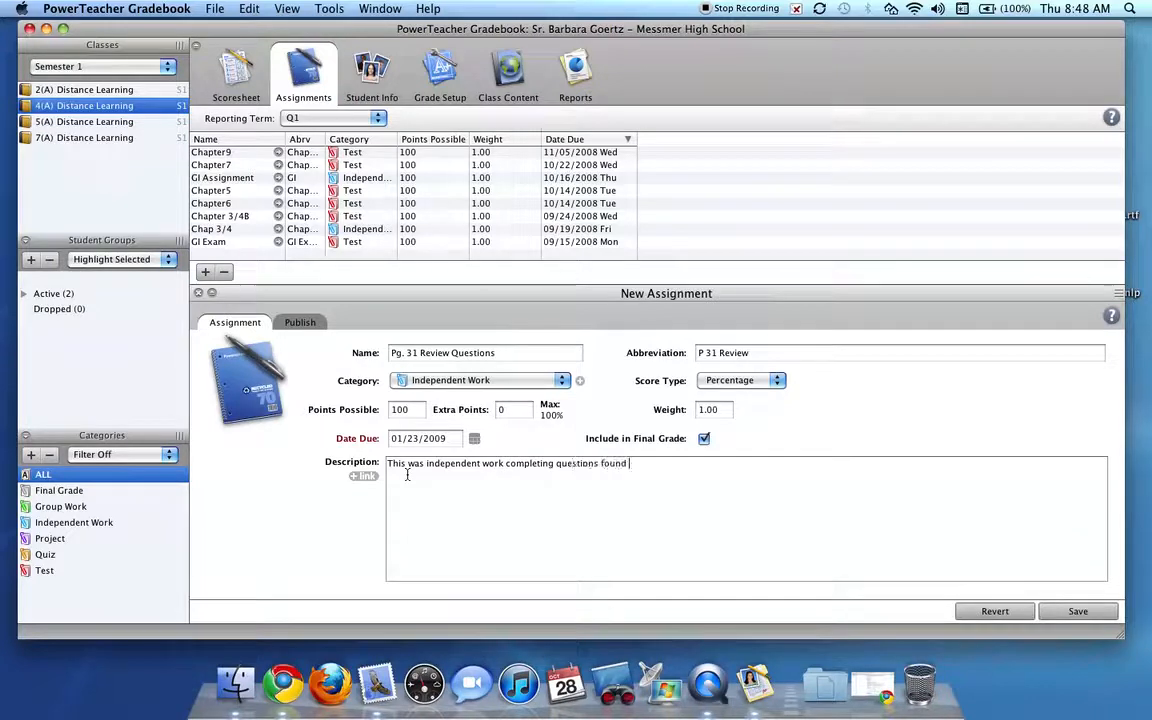
pyautogui.write('at the end of Cha')
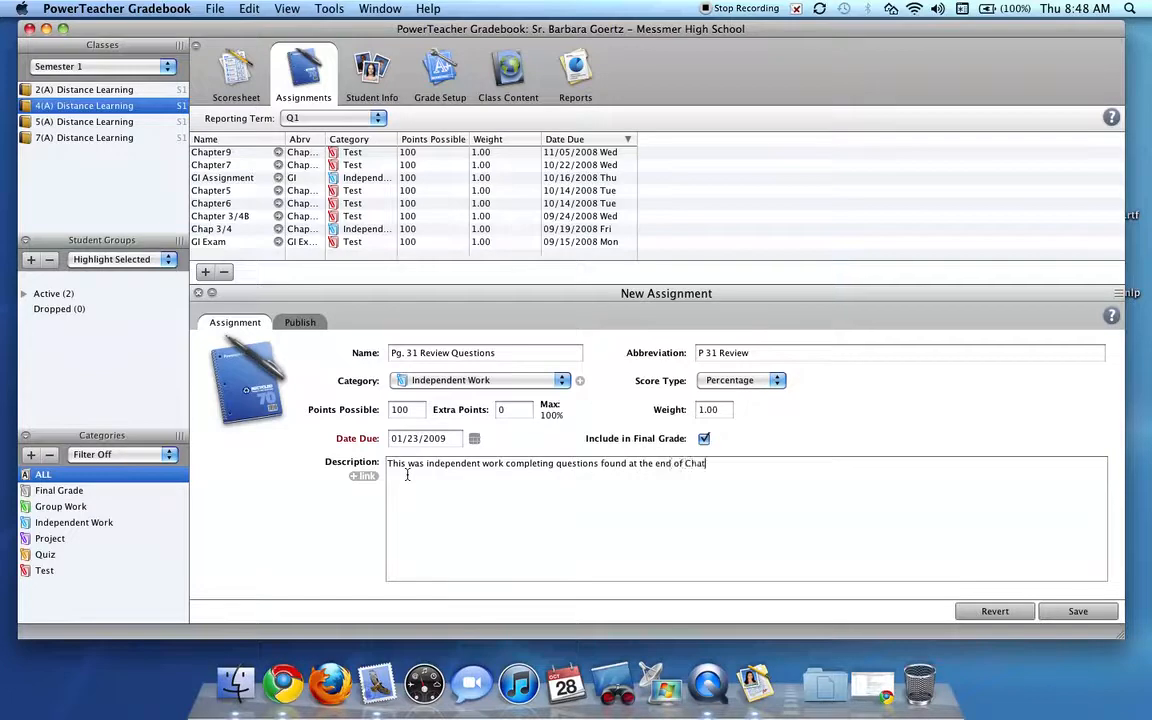
pyautogui.write('pter 1 ')
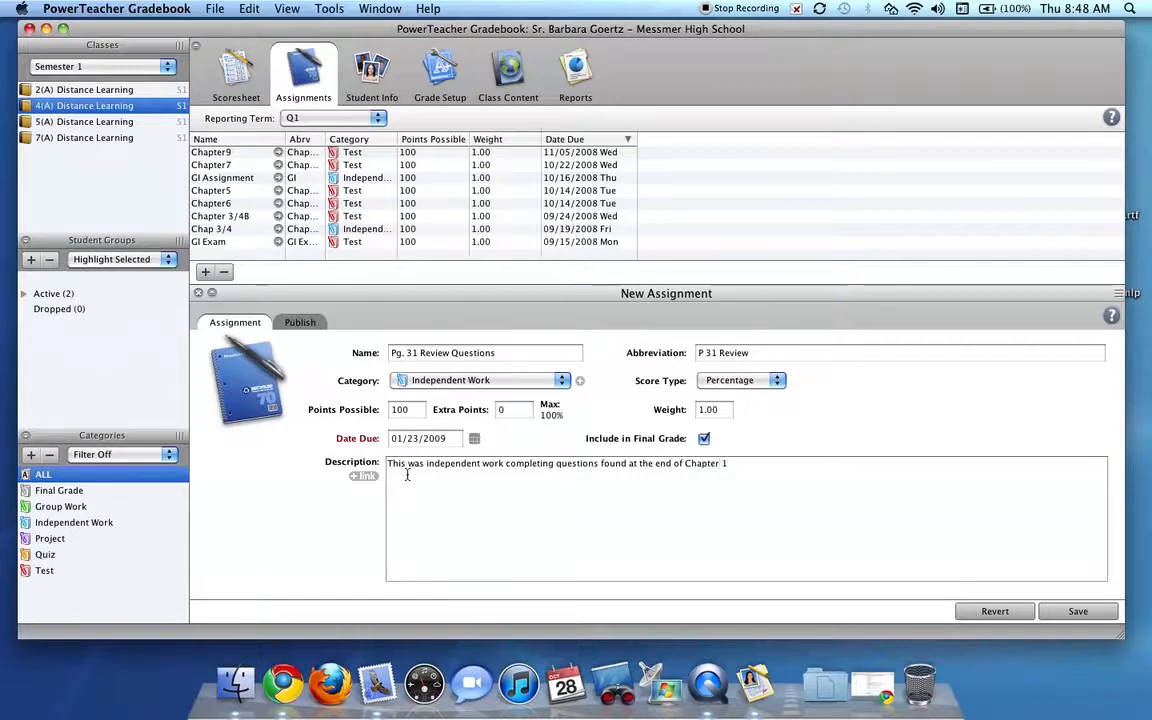
pyautogui.write('. S')
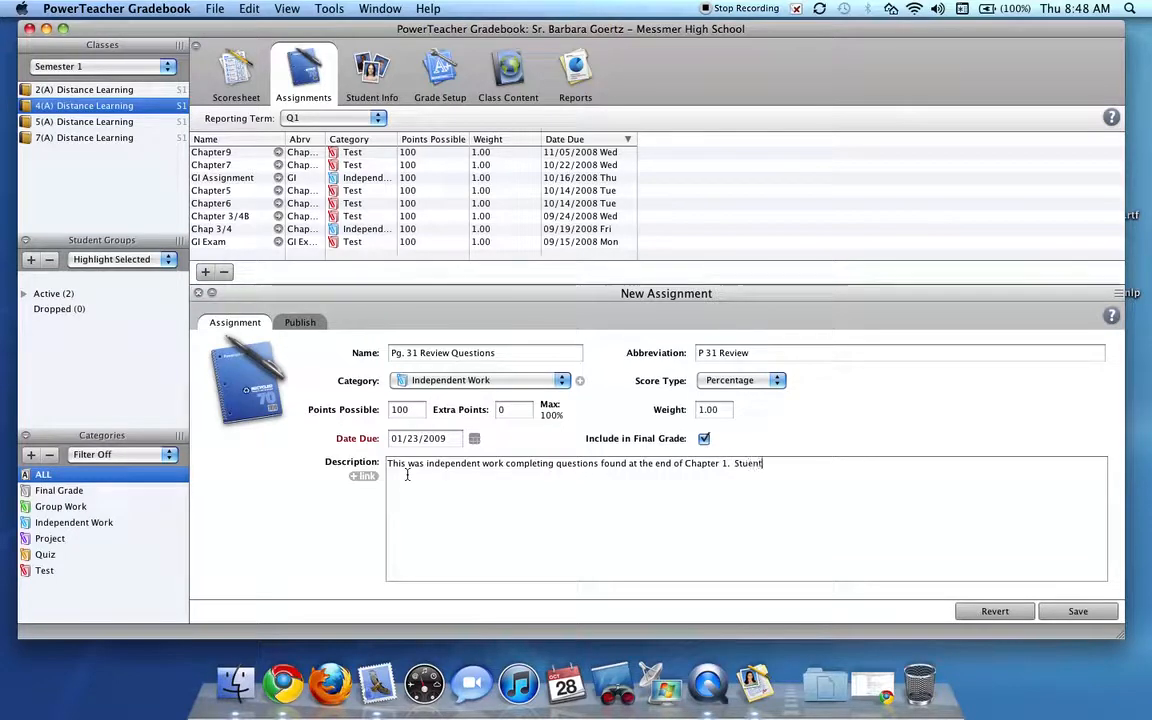
pyautogui.write('tudent')
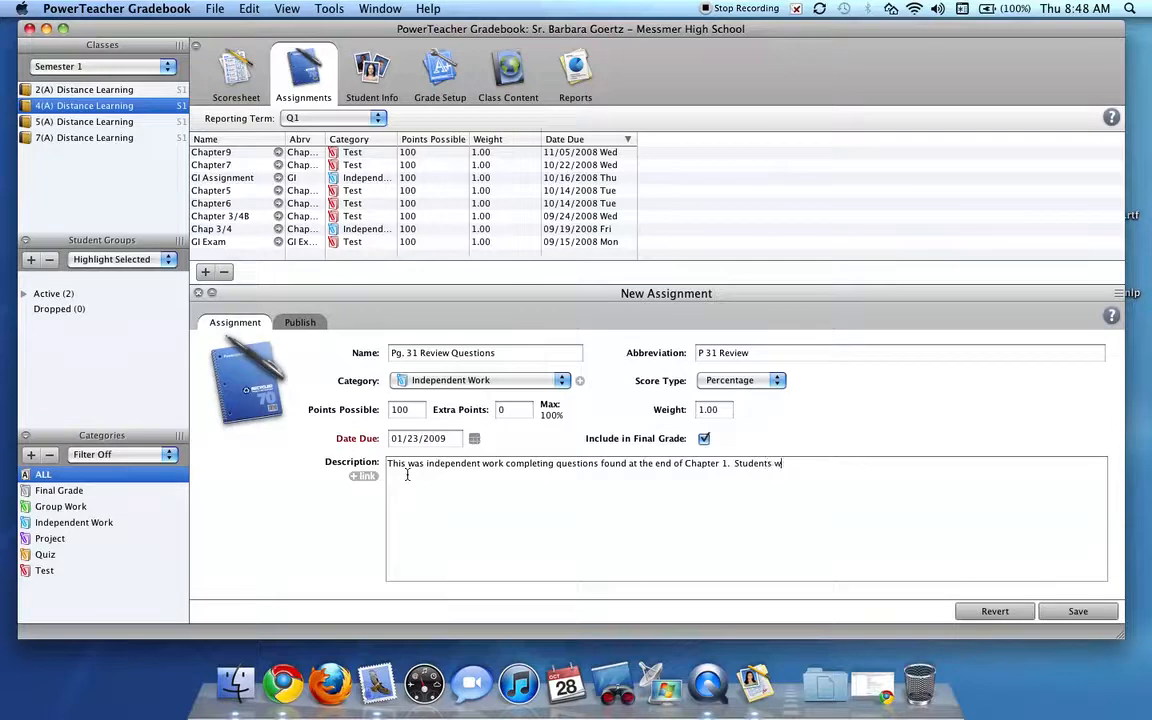
pyautogui.write('s were asked to answer several revi')
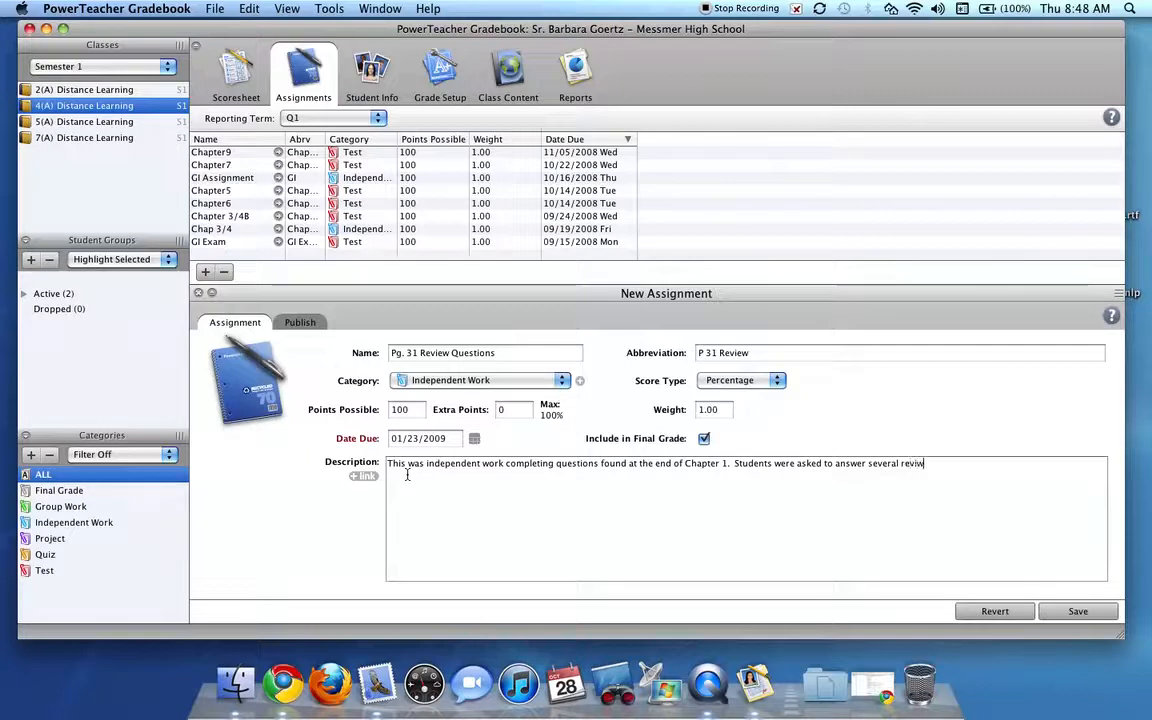
pyautogui.write('w que')
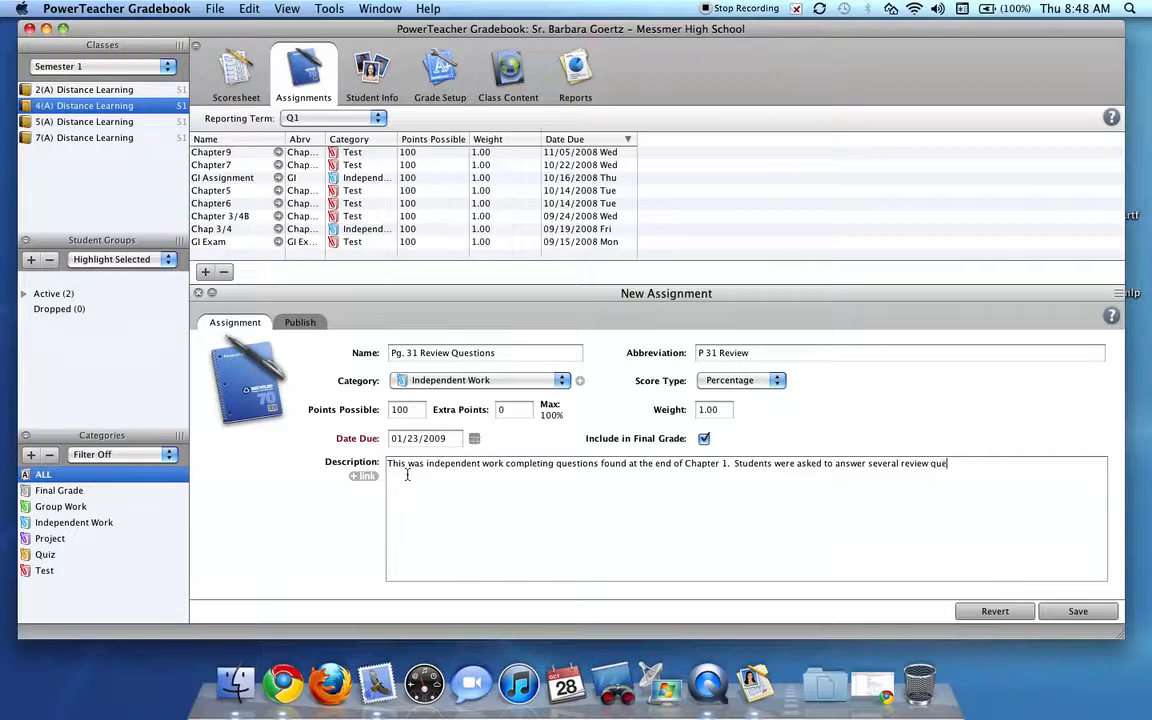
pyautogui.write('stions in comm')
pyautogui.press('BackSpace')
pyautogui.write('ete. sentences.')
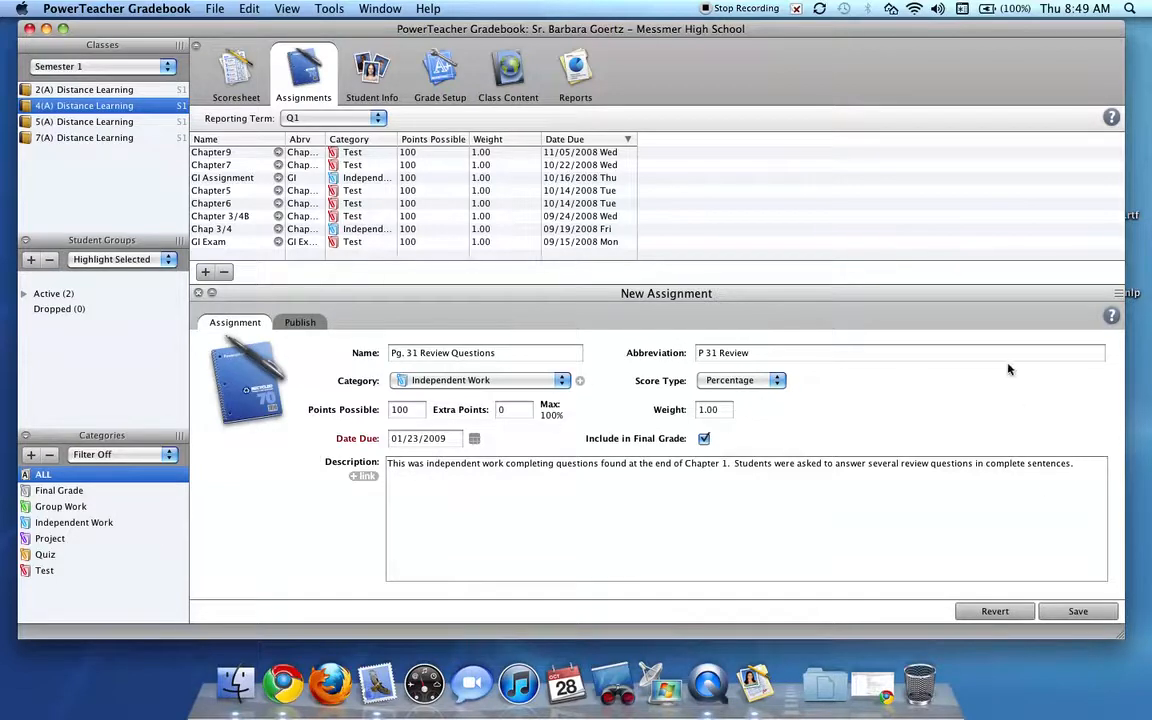
# Save the new assignment with its due date changed to 01/12/2009.
pyautogui.click(1084, 613)
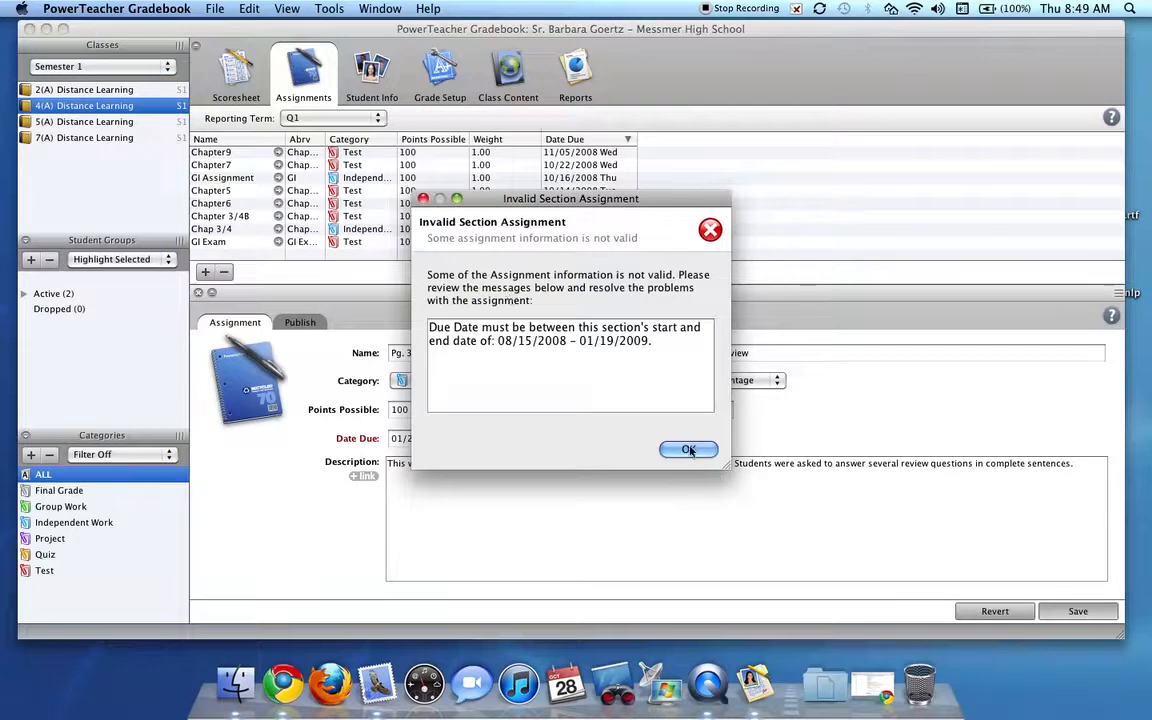
pyautogui.click(688, 449)
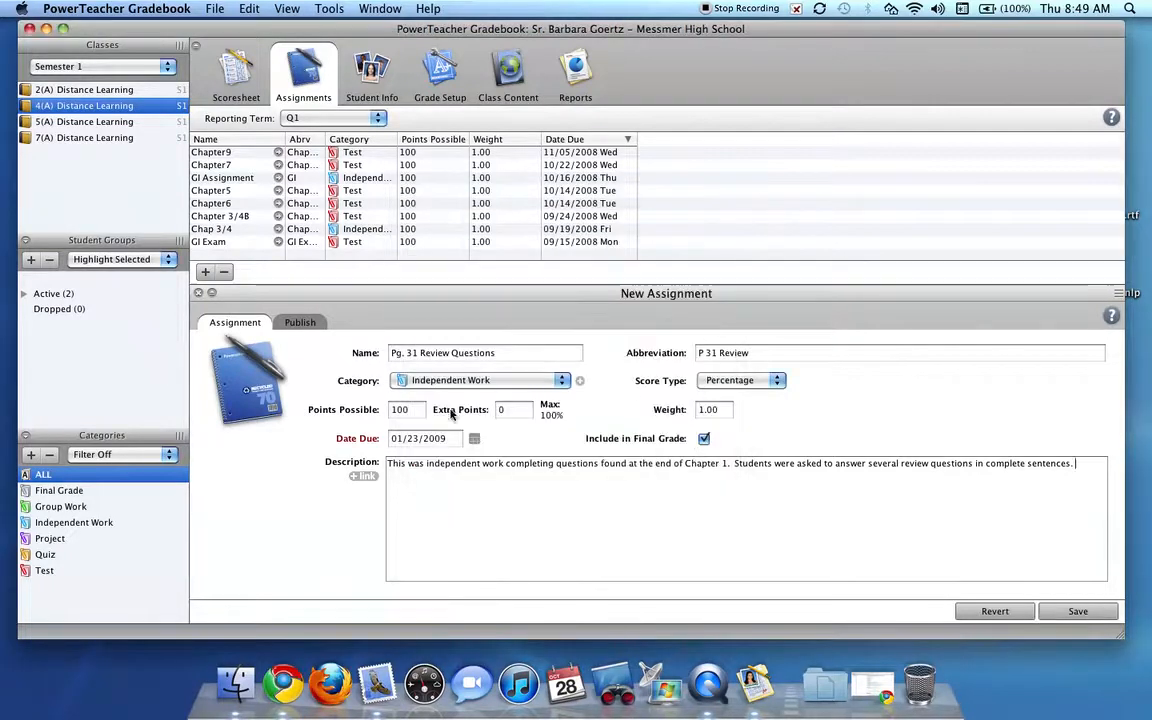
pyautogui.click(474, 438)
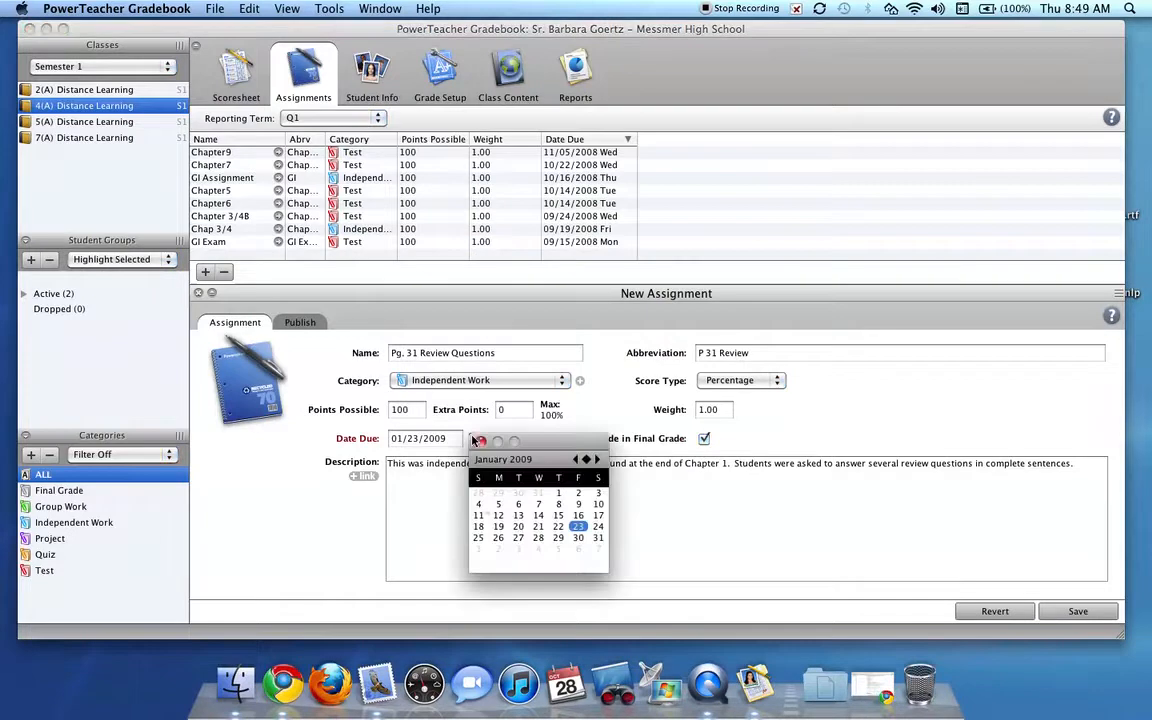
pyautogui.click(497, 515)
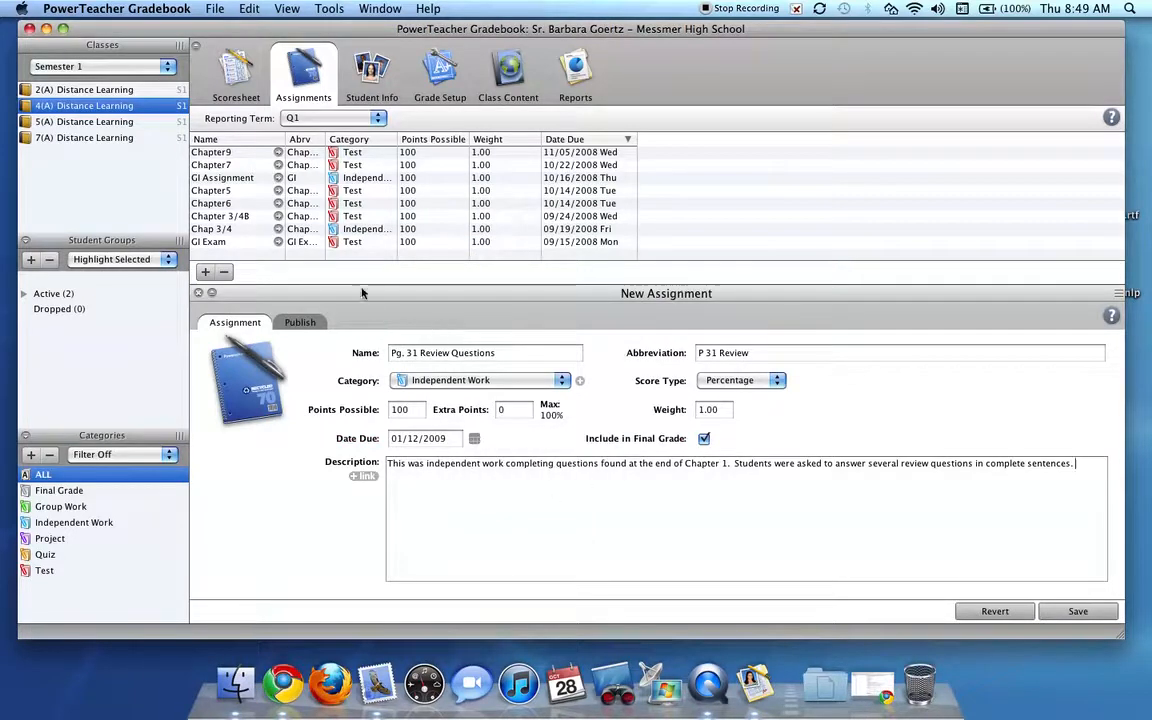
pyautogui.click(1078, 614)
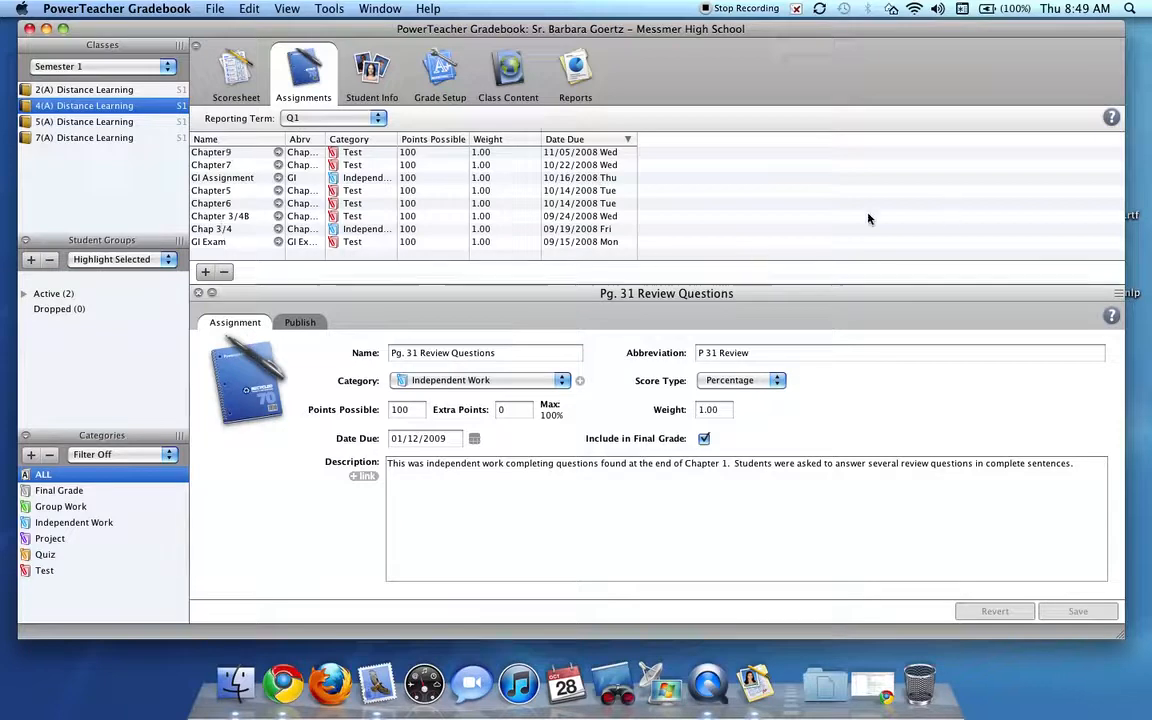
# Close the assignment's details and return to the class scoresheet.
pyautogui.click(198, 293)
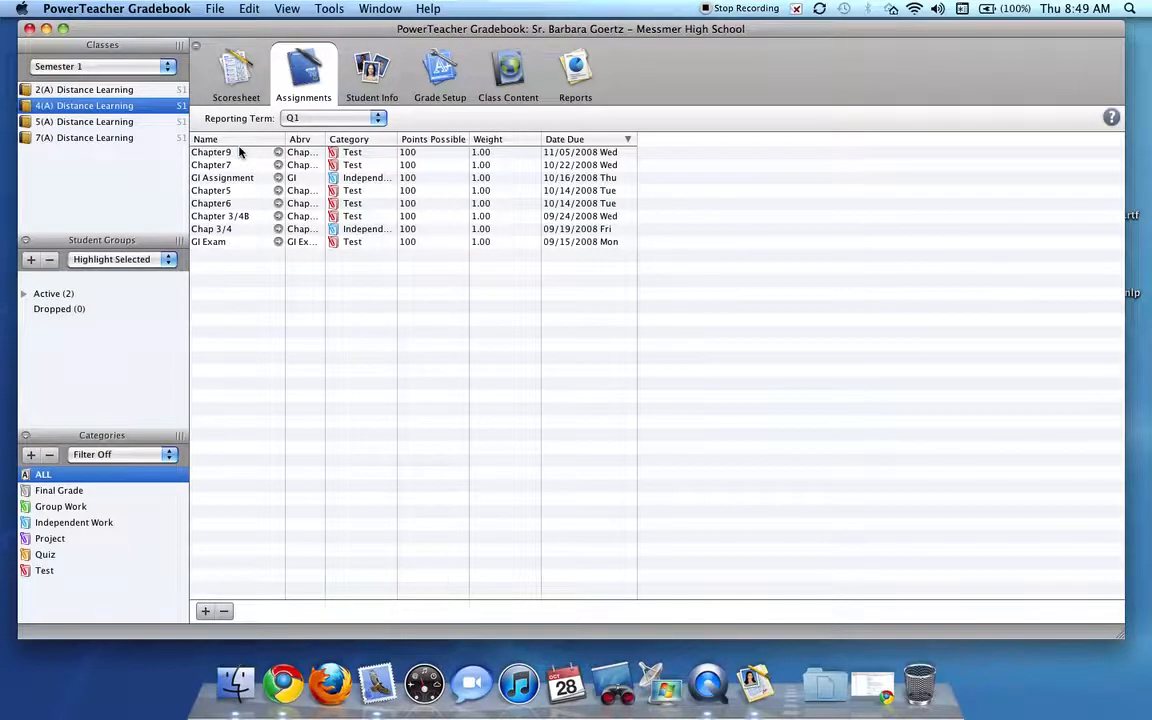
pyautogui.click(237, 84)
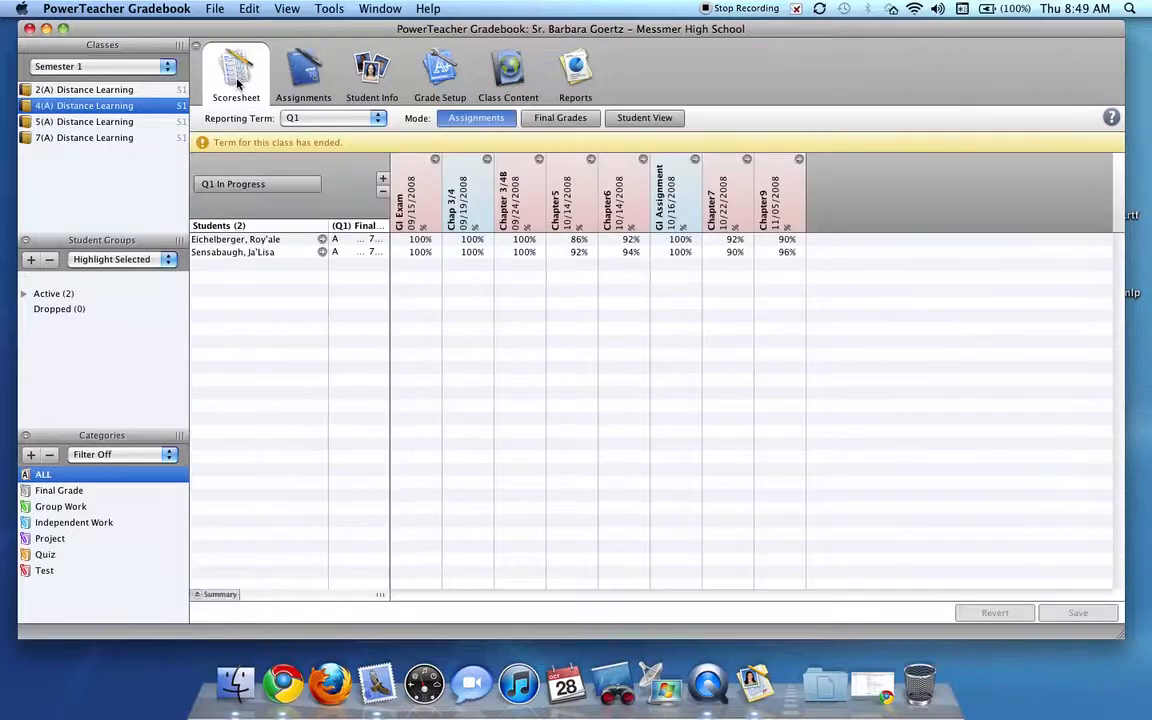
# Start a new assignment from the class's assignment list and name it "Test", with the same abbreviation.
pyautogui.click(306, 74)
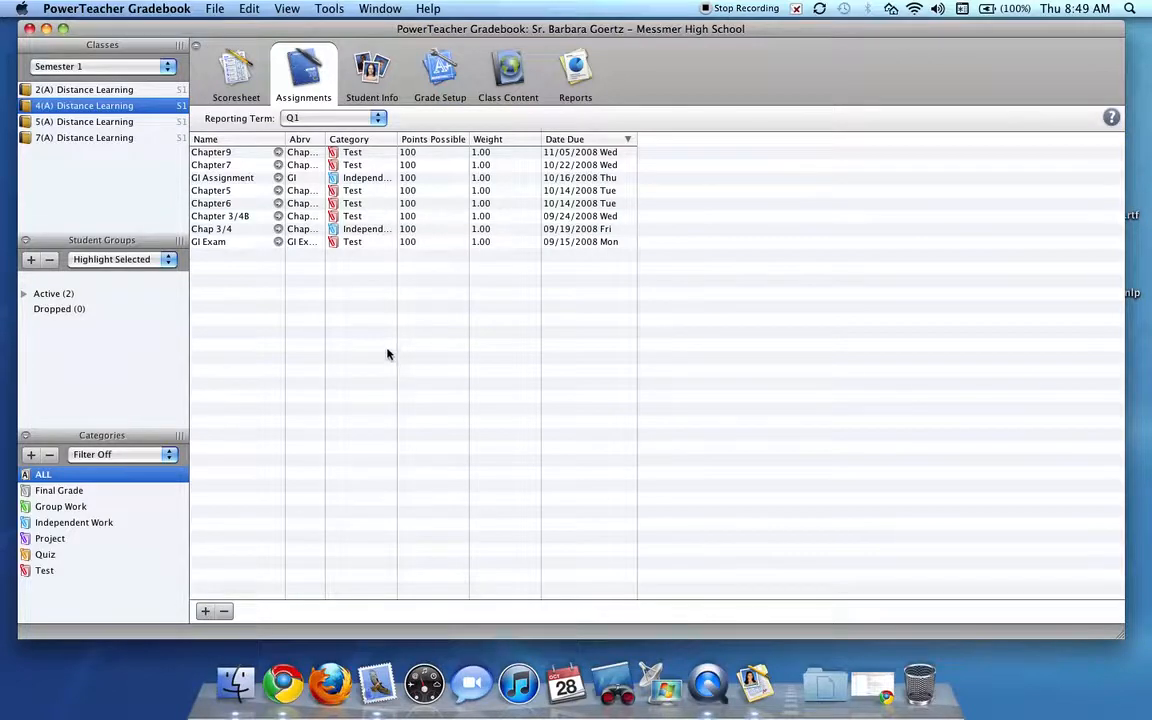
pyautogui.click(205, 611)
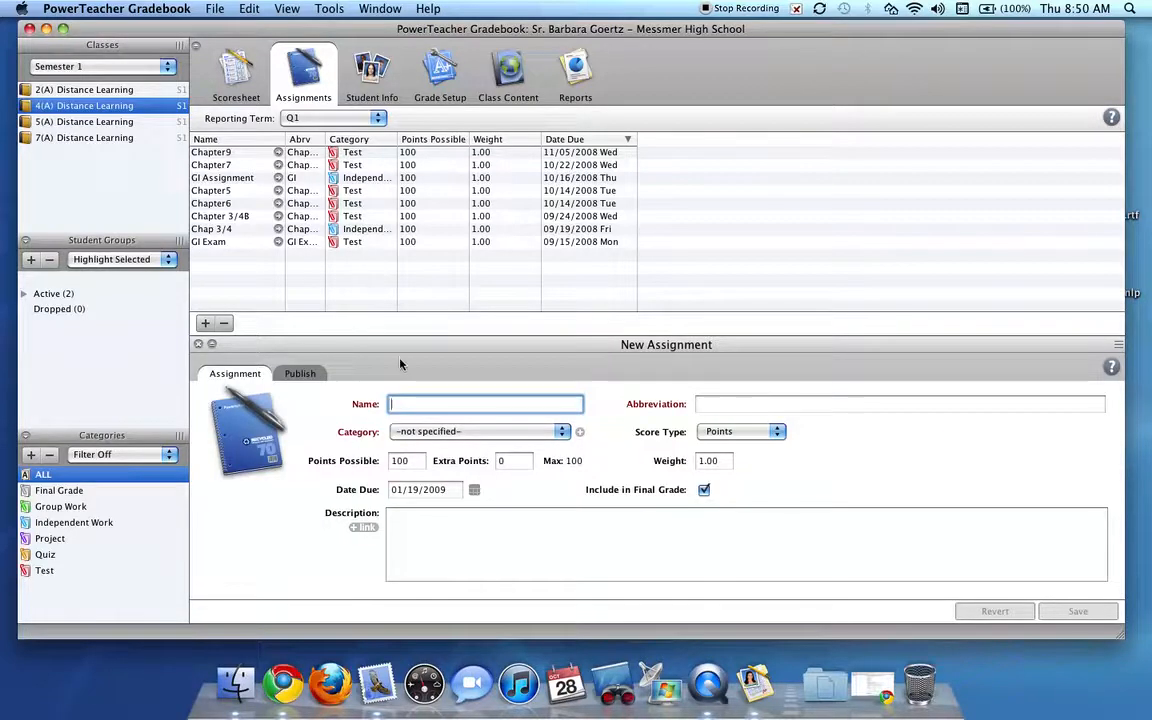
pyautogui.write('Tes')
pyautogui.press('BackSpace')
pyautogui.press('BackSpace')
pyautogui.press('BackSpace')
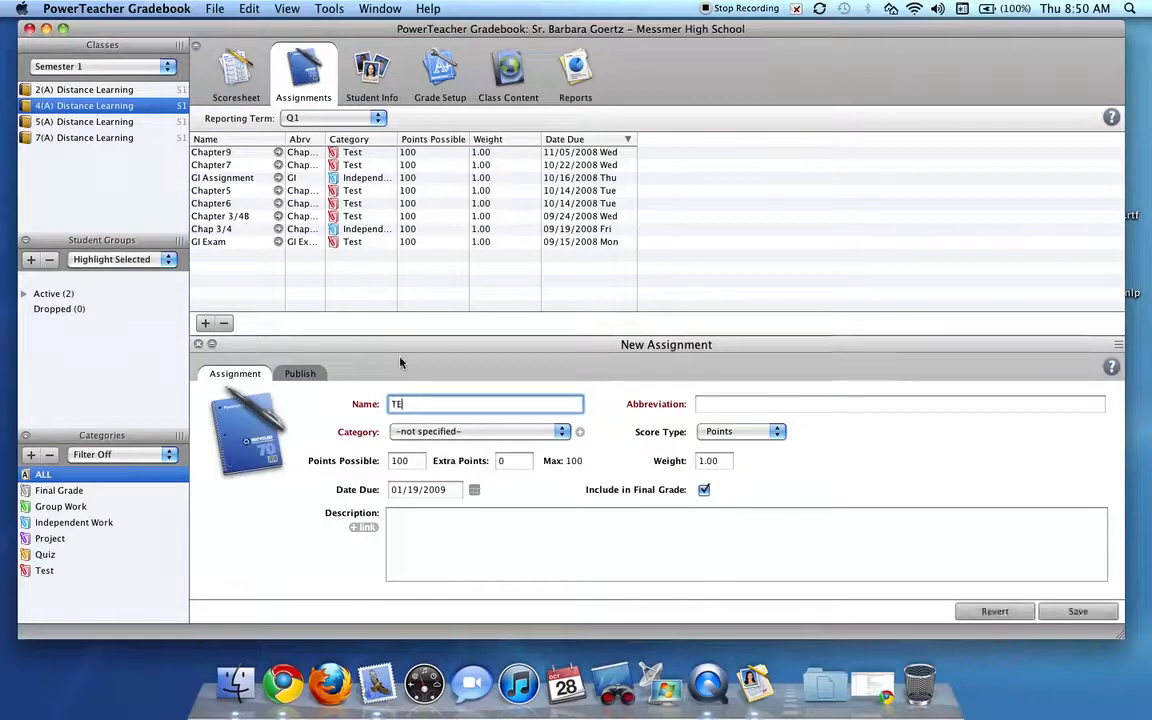
pyautogui.write('Test')
pyautogui.press('Tab')
pyautogui.press('Tab')
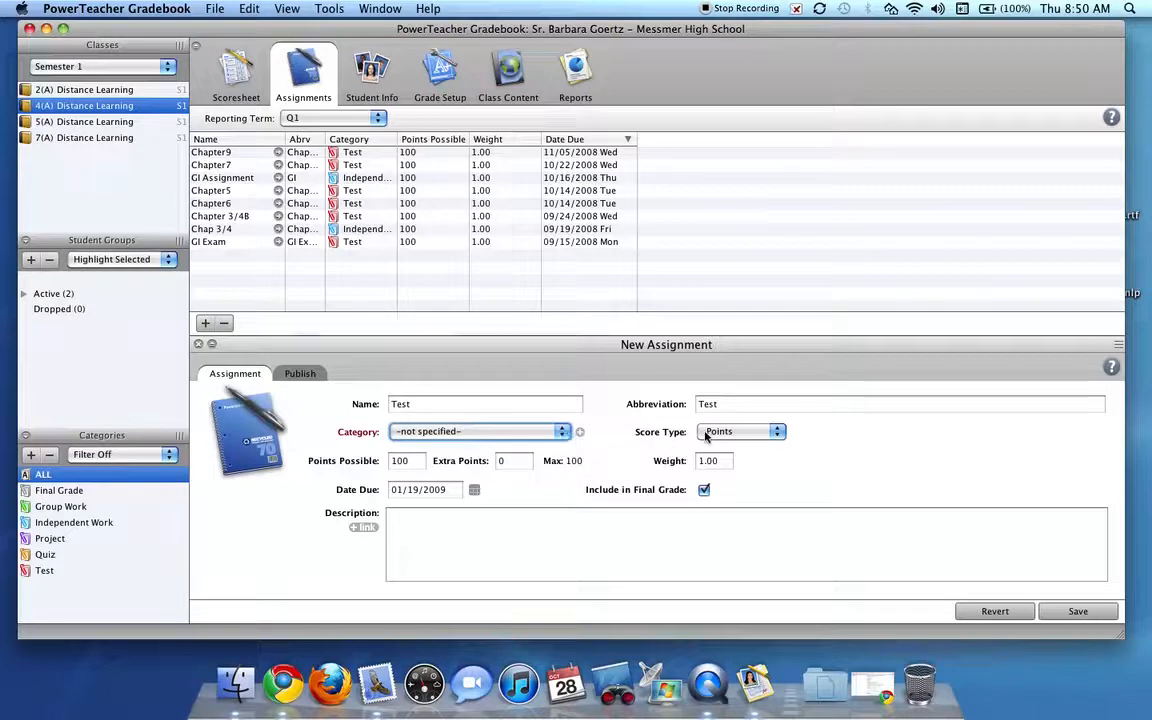
# Set the new assignment's due date to 01/05/2009 using the calendar and try to save it without a category.
pyautogui.click(475, 490)
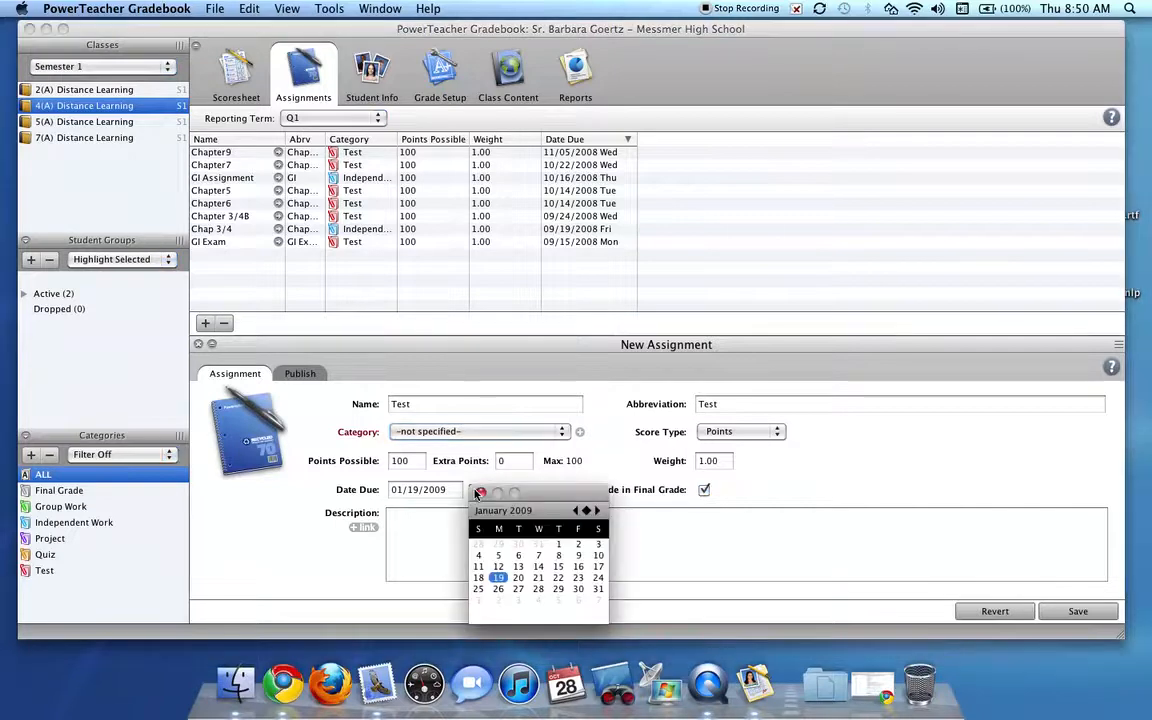
pyautogui.click(498, 556)
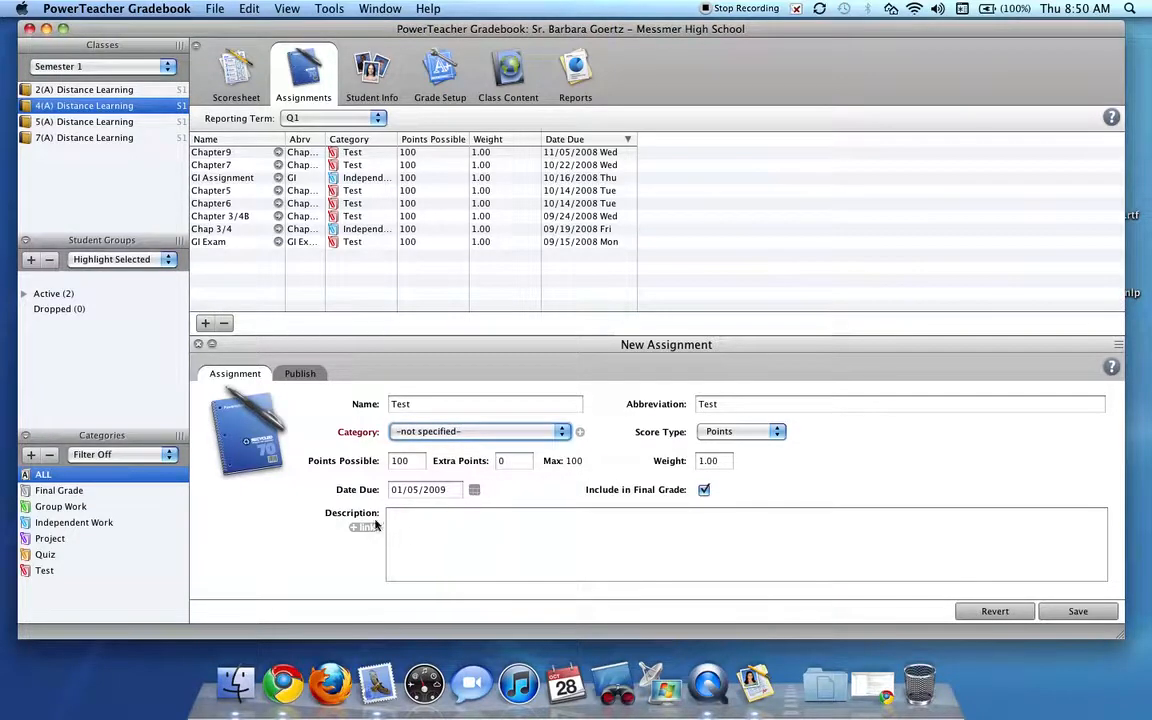
pyautogui.click(1077, 612)
pyautogui.click(714, 452)
# Set the new assignment's category to Test and save the assignment.
pyautogui.click(560, 432)
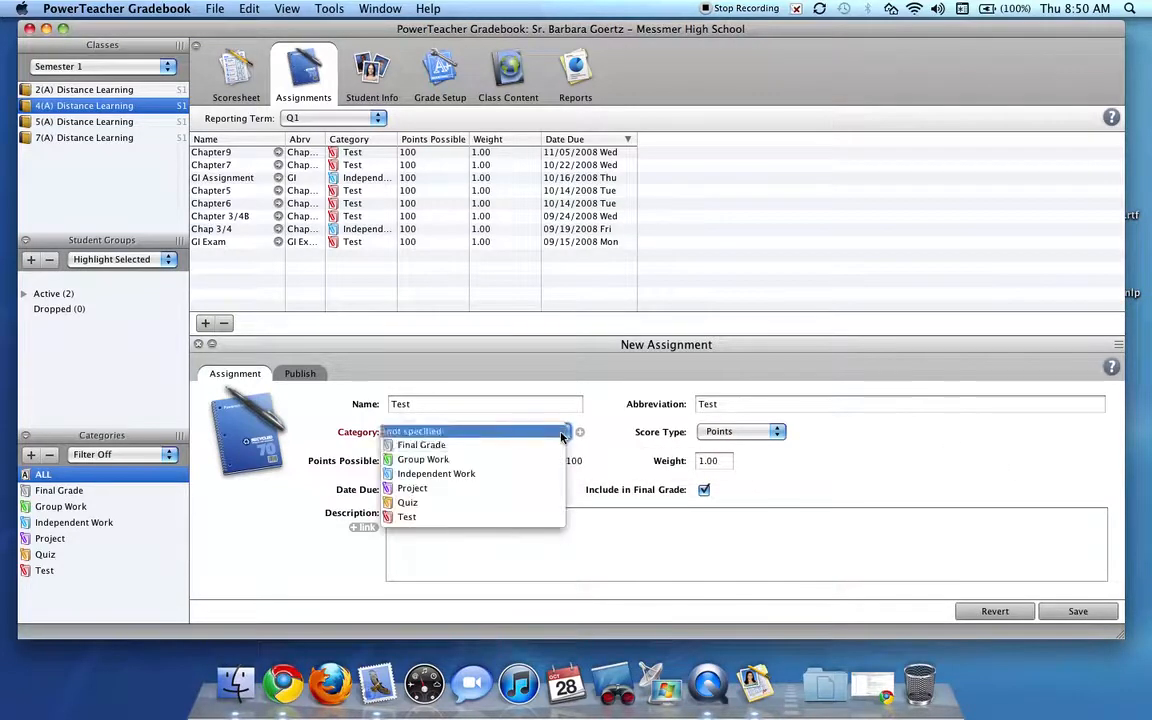
pyautogui.click(478, 502)
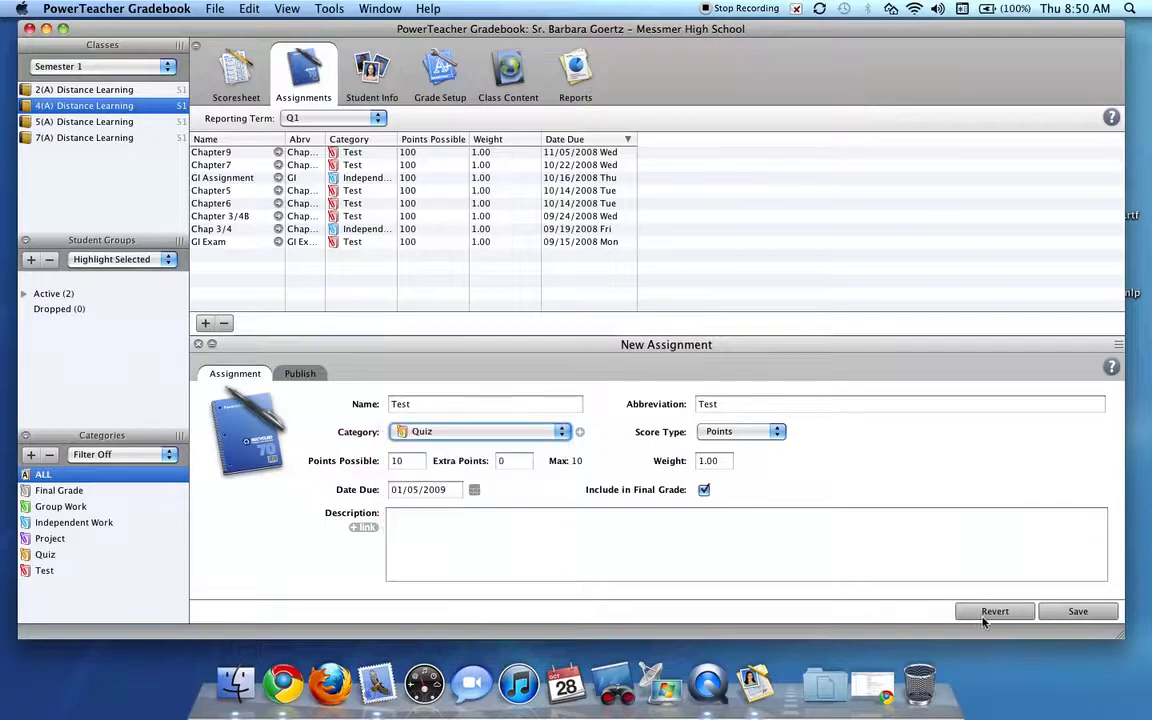
pyautogui.click(562, 431)
pyautogui.click(505, 447)
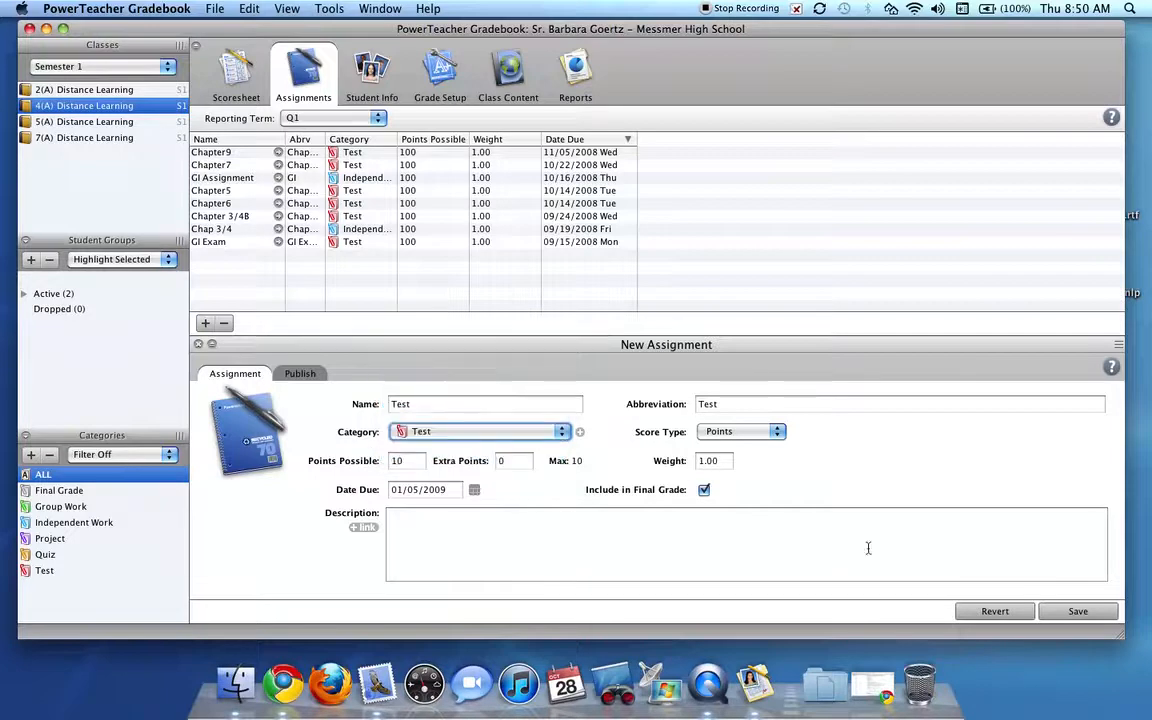
pyautogui.click(1068, 611)
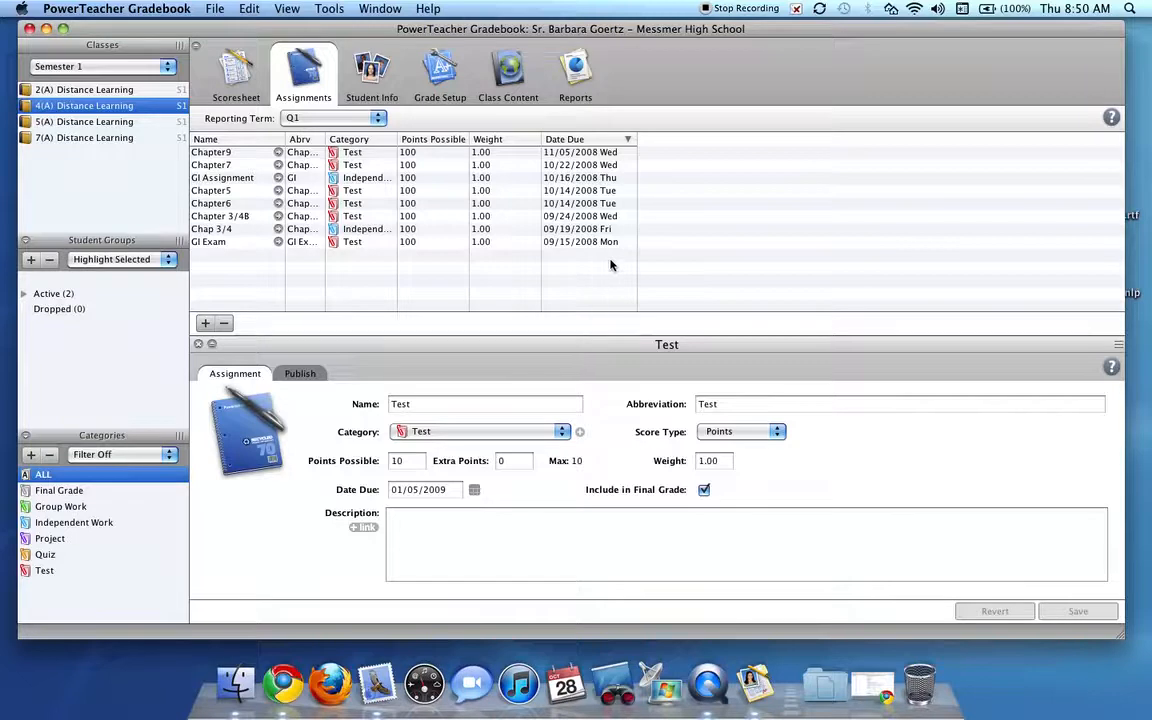
# Return to the class scoresheet and open the first student's GI Exam score cell without changing the score.
pyautogui.click(230, 72)
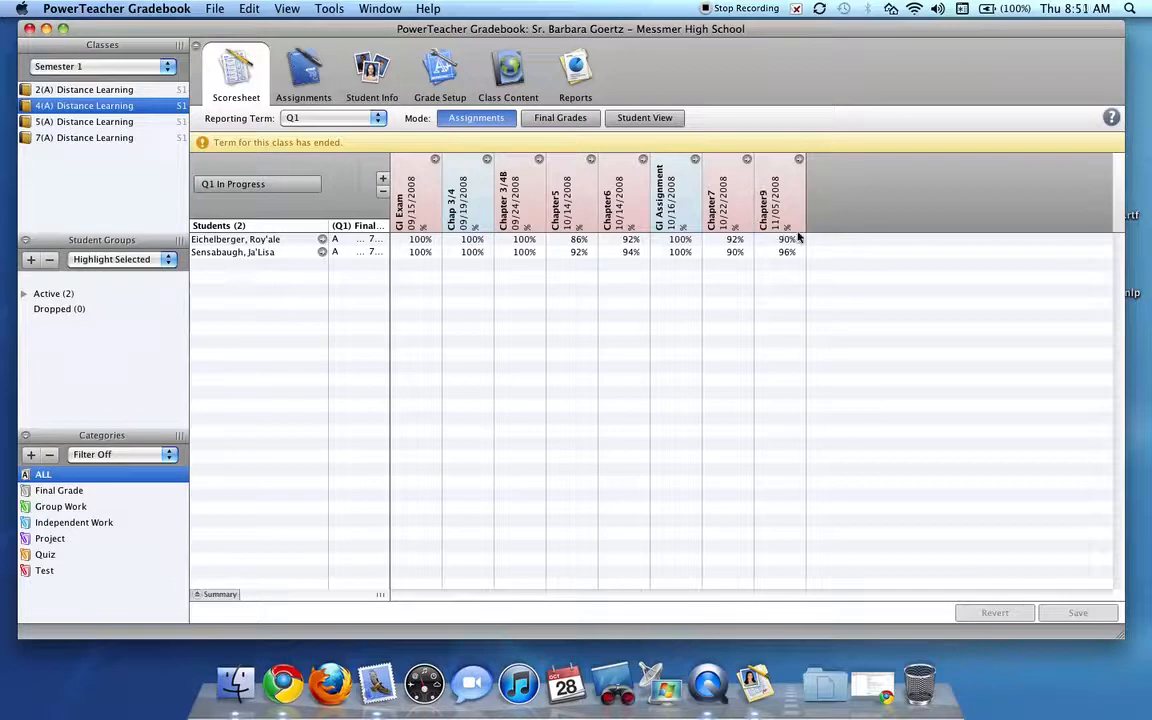
pyautogui.click(420, 241)
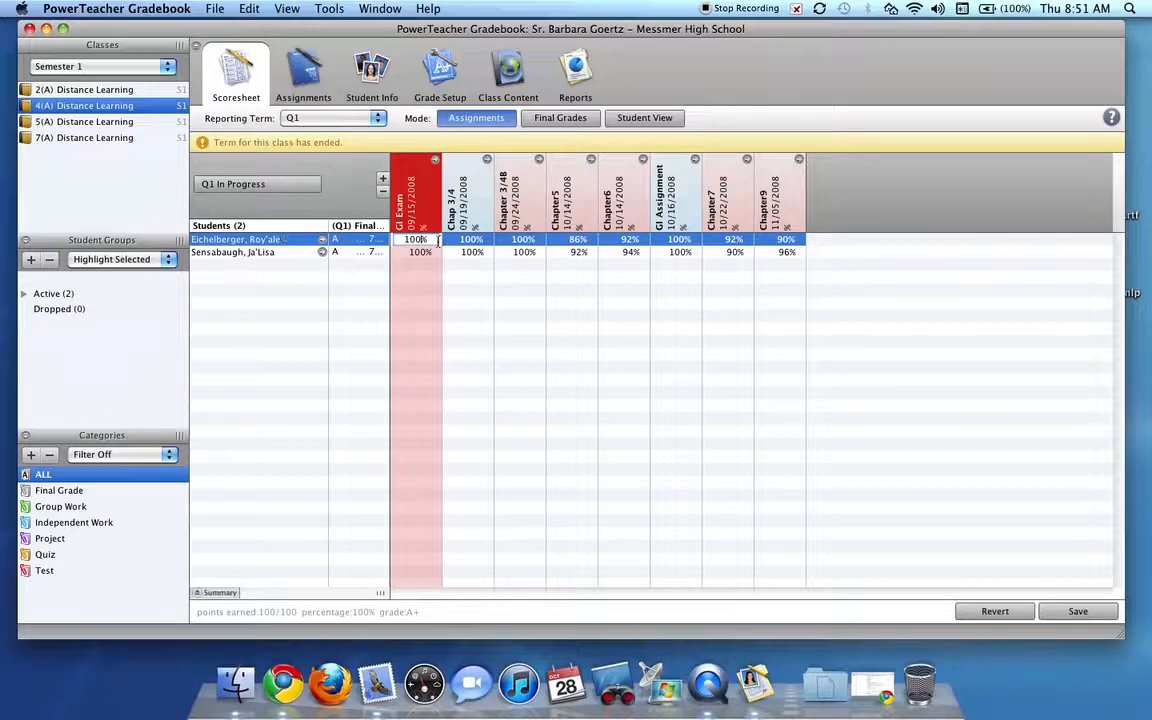
pyautogui.click(474, 275)
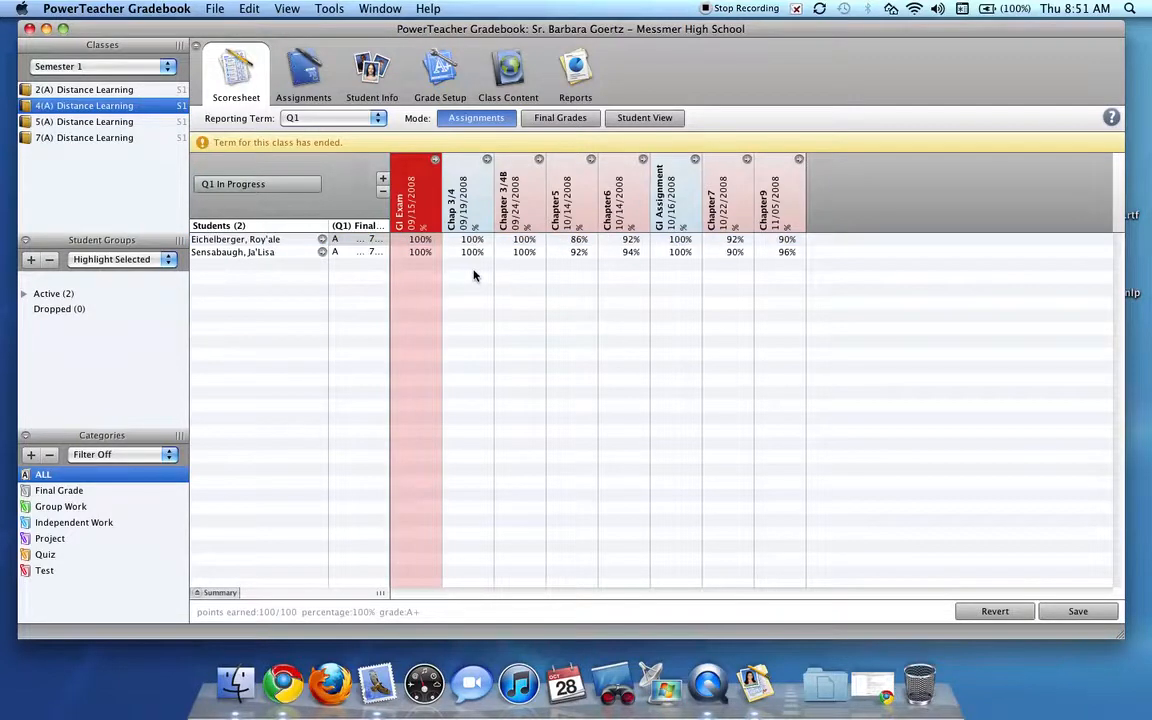